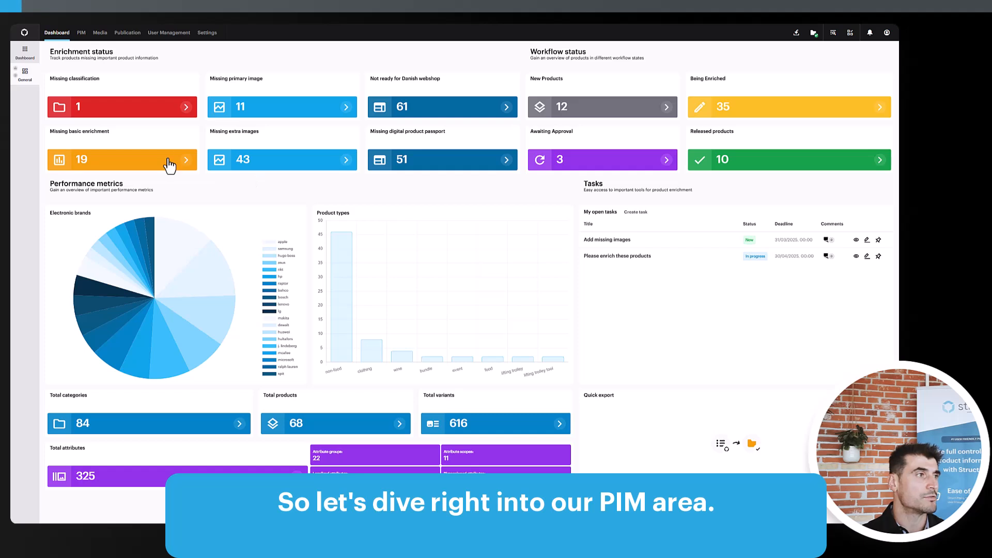
- Open the PIM area and browse the Internal catalogue tree down to the Polo Ralph Lauren T-shirt's Blue \ Rugby royal variants, then close the catalogue panel
click(81, 33)
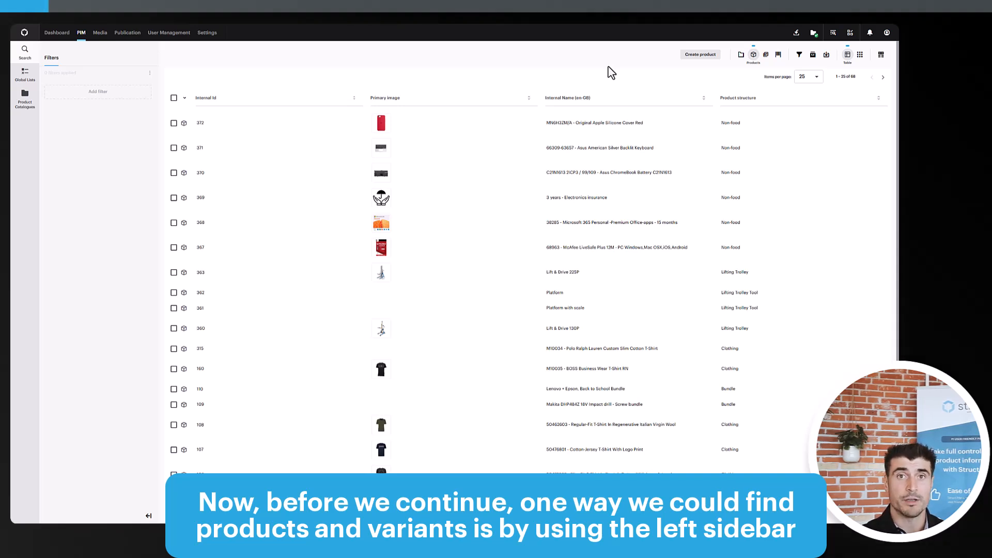
click(25, 98)
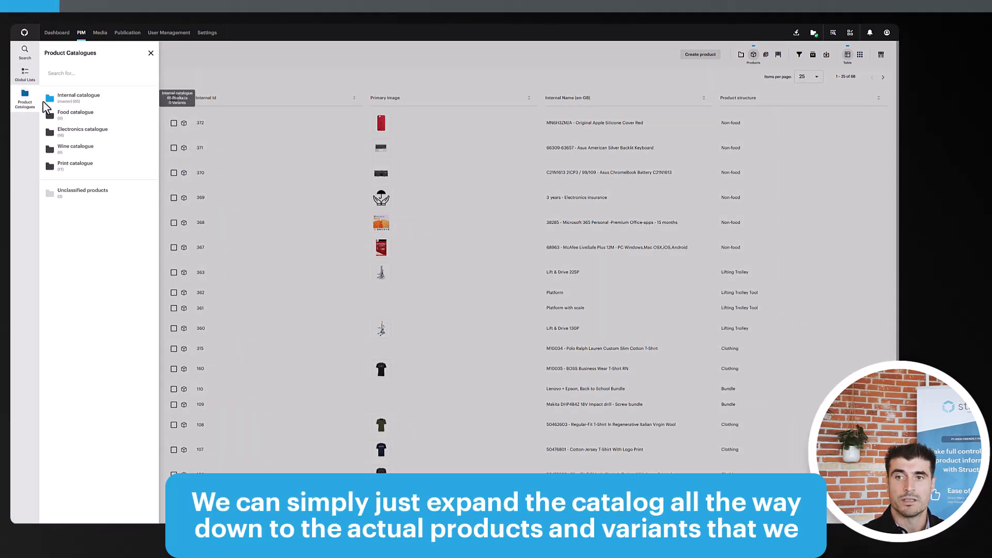
click(77, 96)
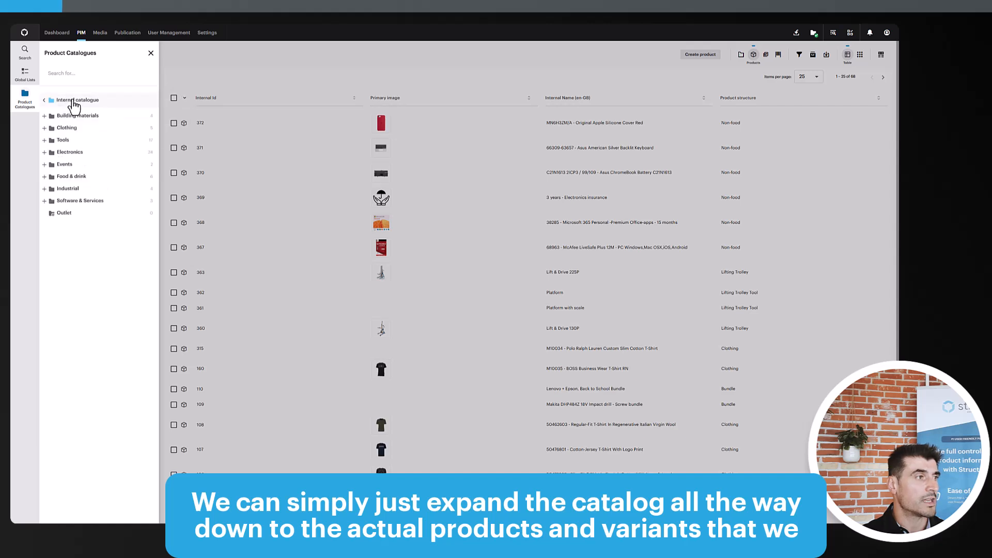
click(44, 126)
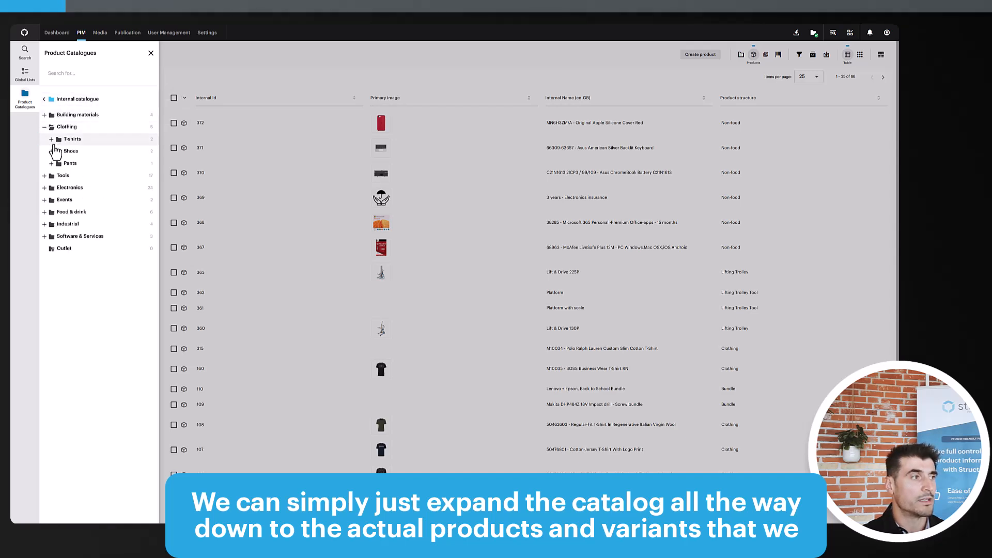
click(52, 139)
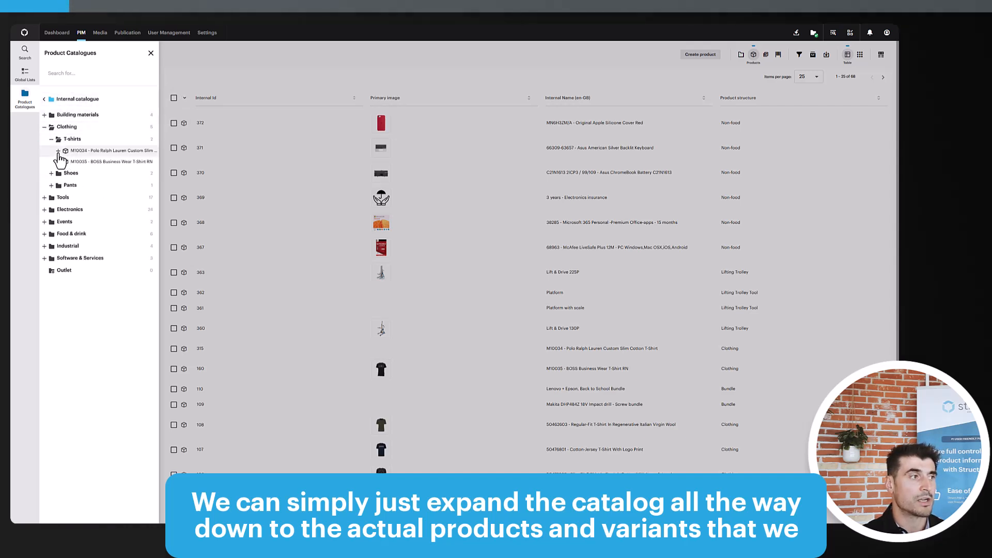
click(58, 150)
click(64, 162)
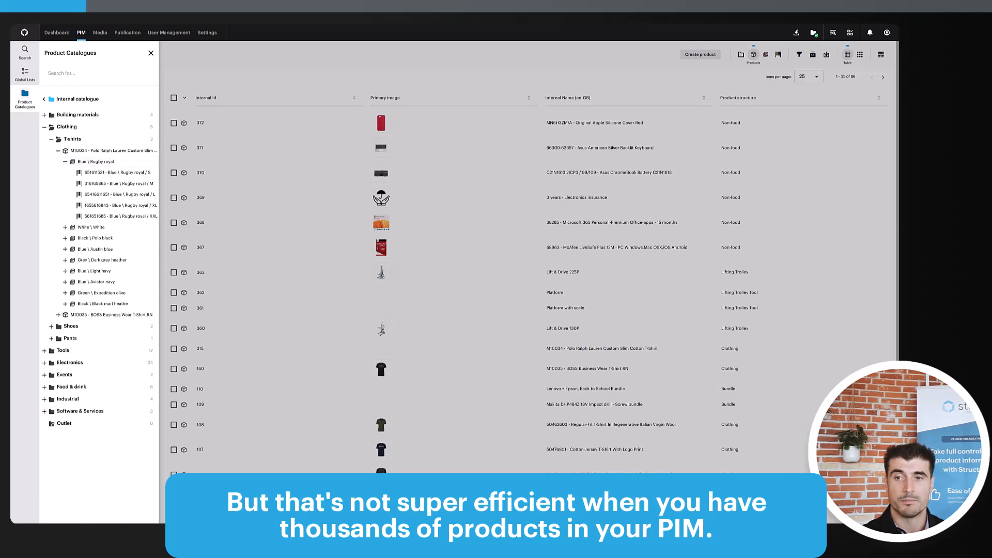
click(151, 52)
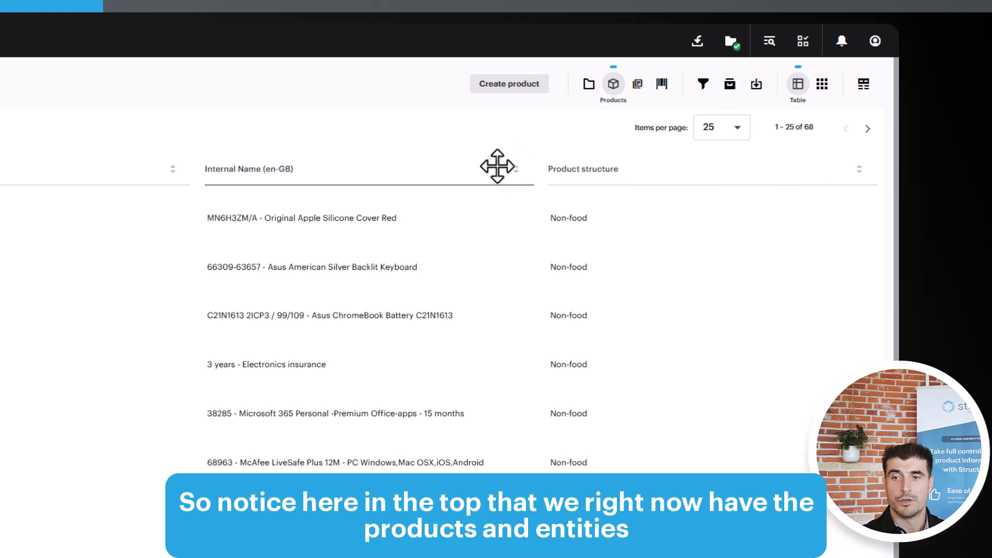
- Switch the search results through categories, variant groups and variants, then back to products
click(589, 85)
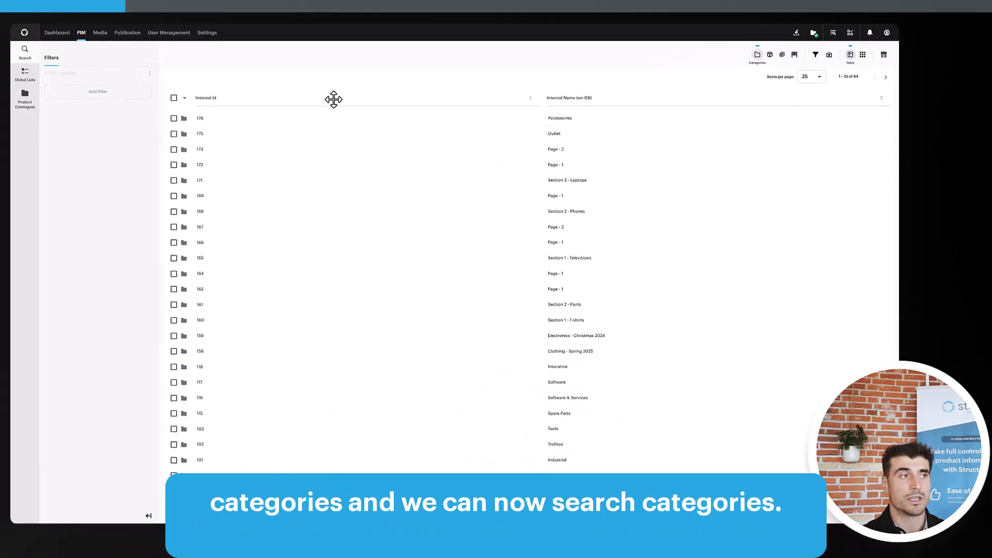
click(780, 55)
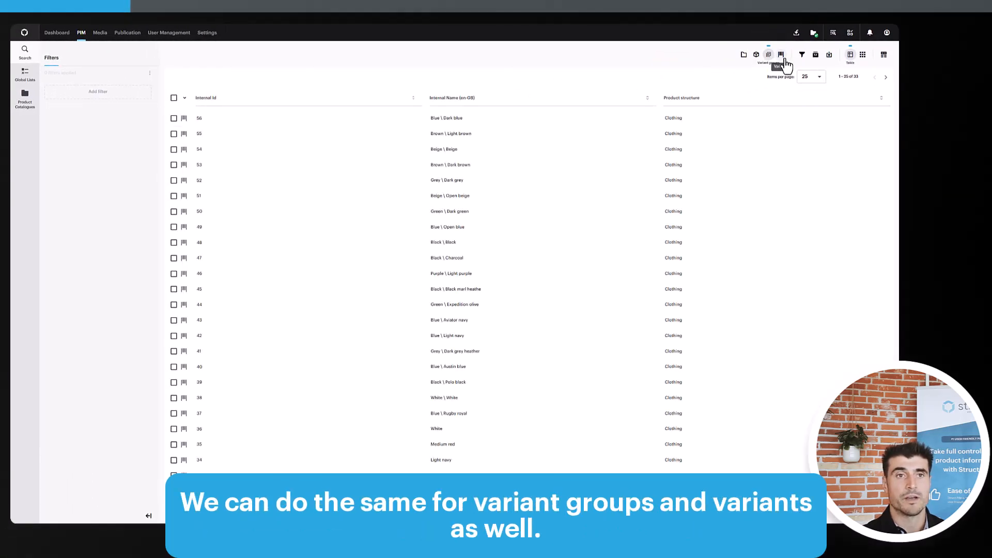
click(781, 55)
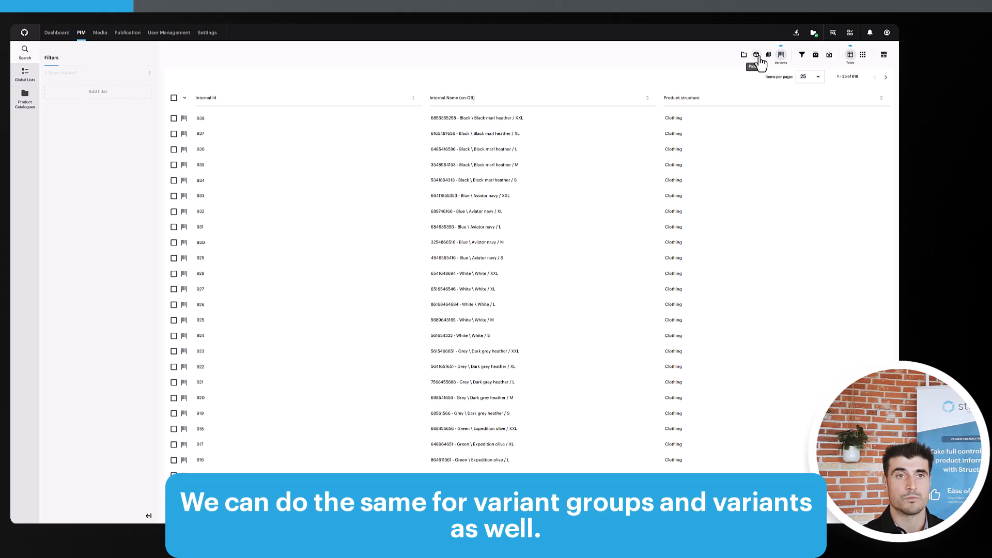
click(755, 55)
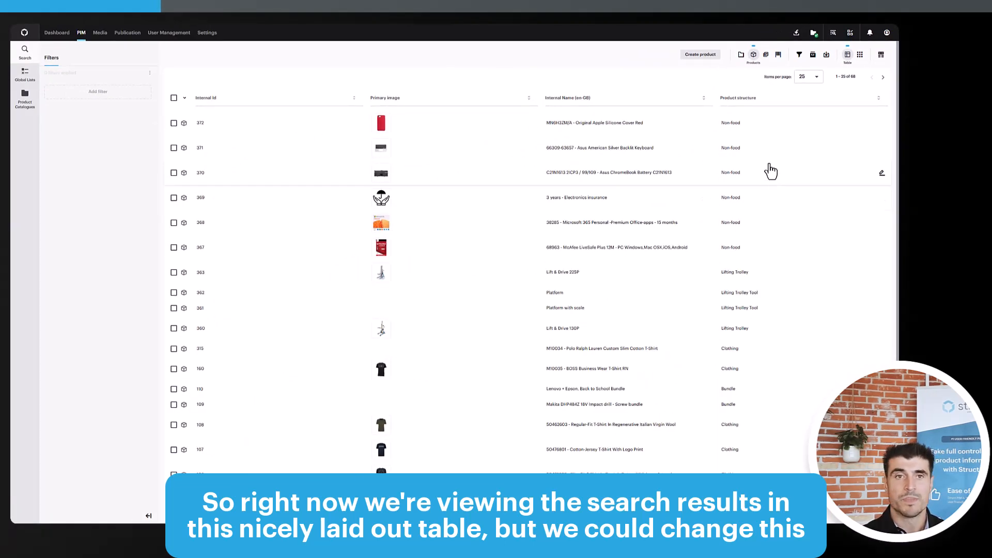
- Switch the product results to grid view and back to table view
click(861, 57)
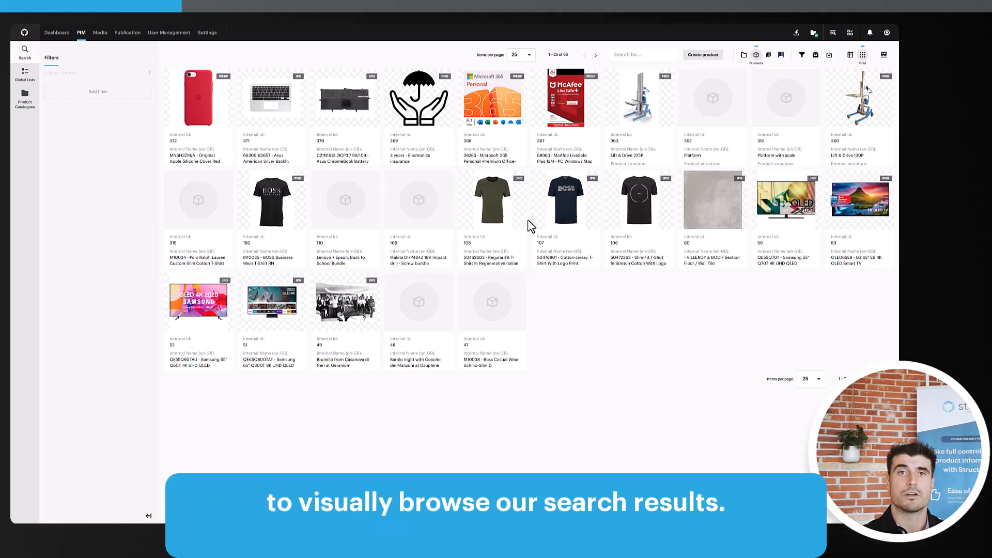
click(853, 58)
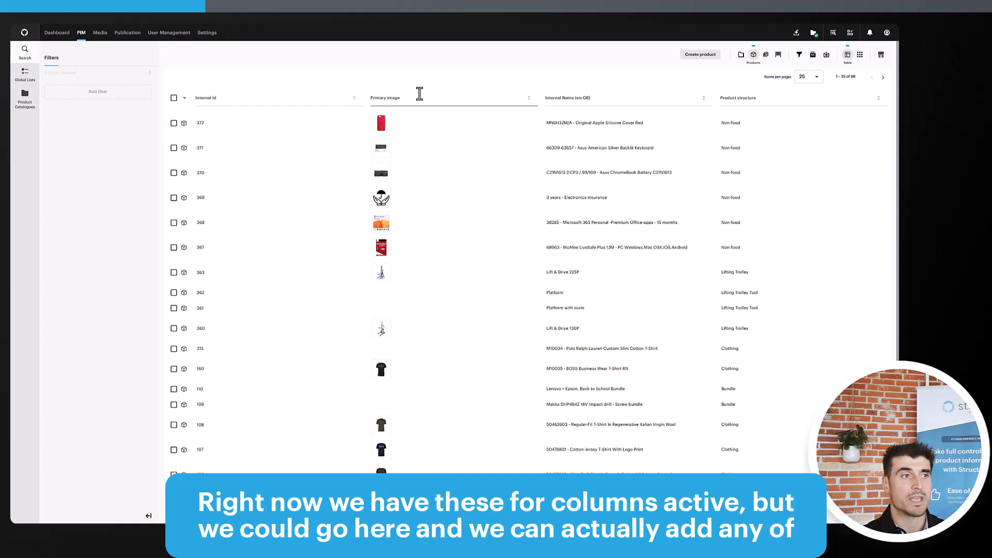
- Add the Completeness: Basic enrichment column to the product table
click(882, 58)
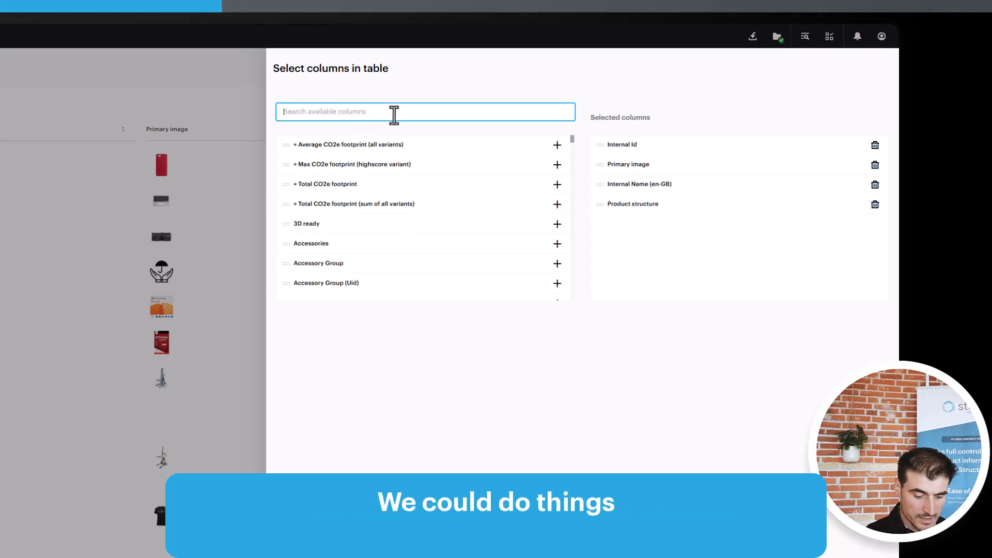
text(ba)
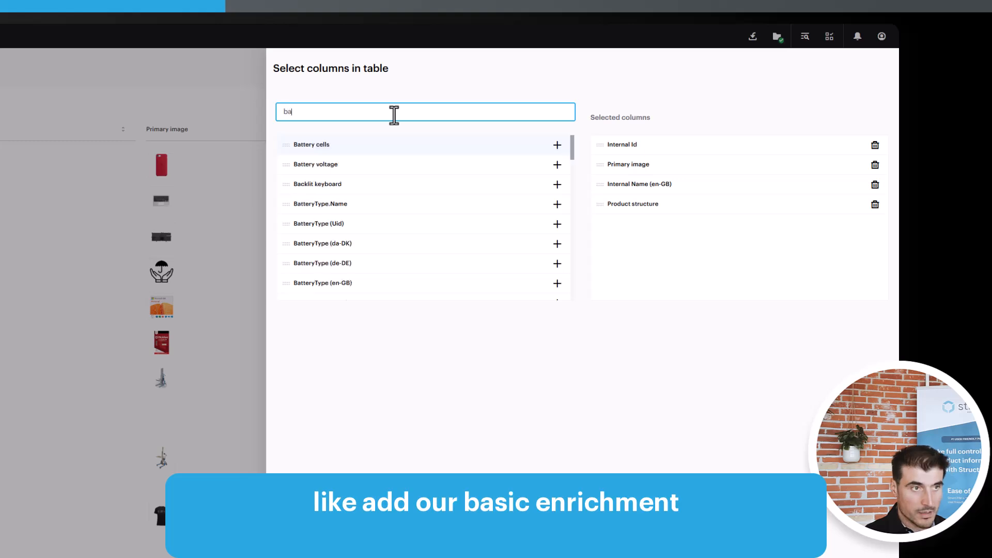
text(s)
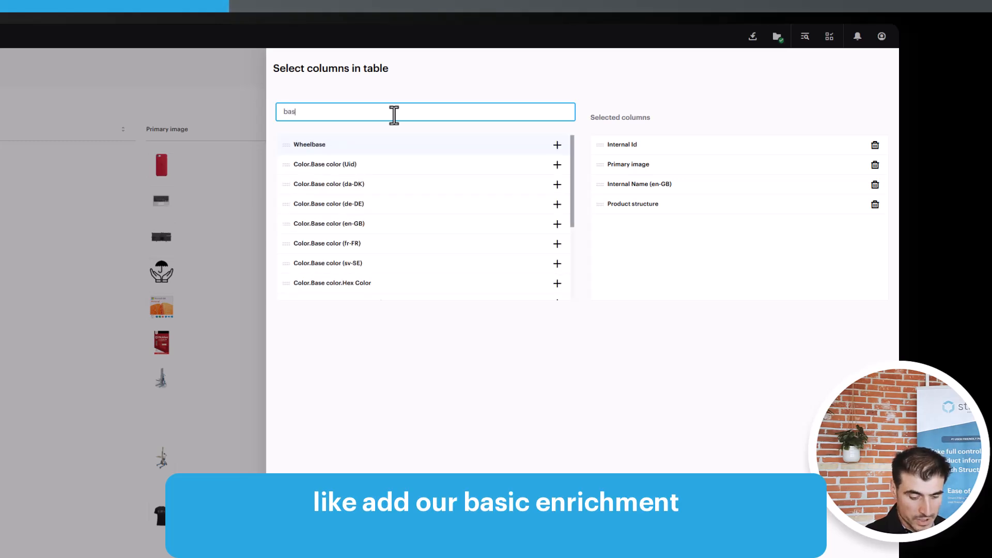
text(ic)
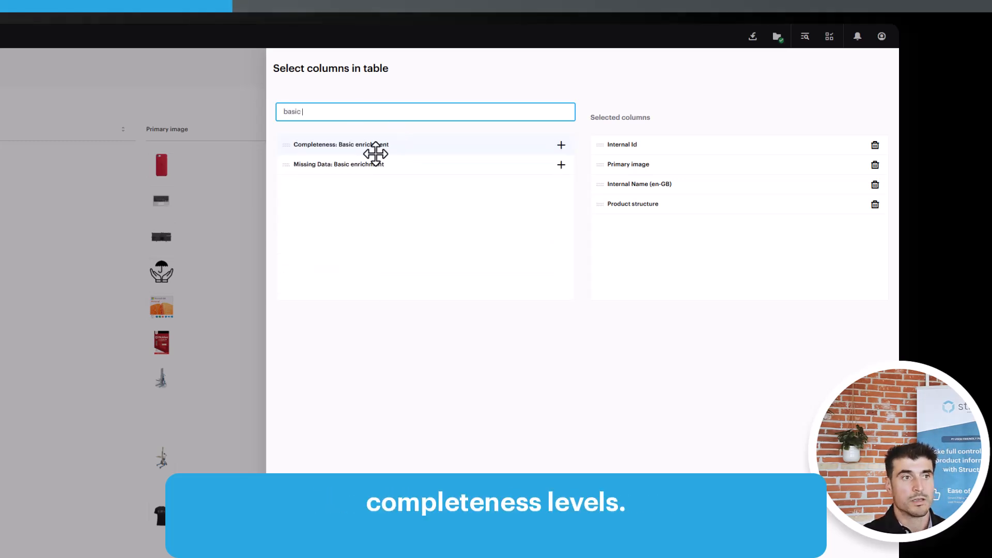
click(561, 146)
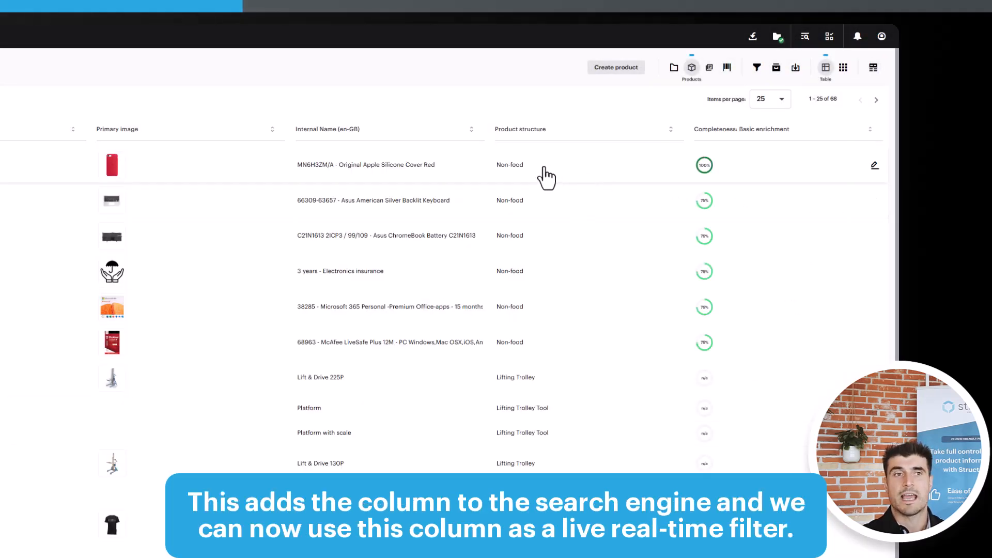
- Filter the Completeness: Basic enrichment column to values <50
click(773, 133)
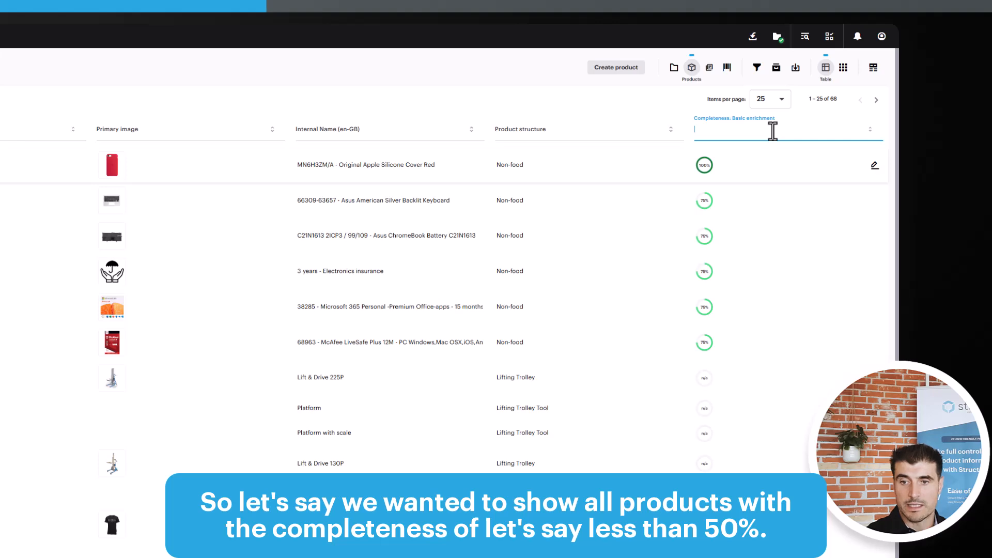
text(<50)
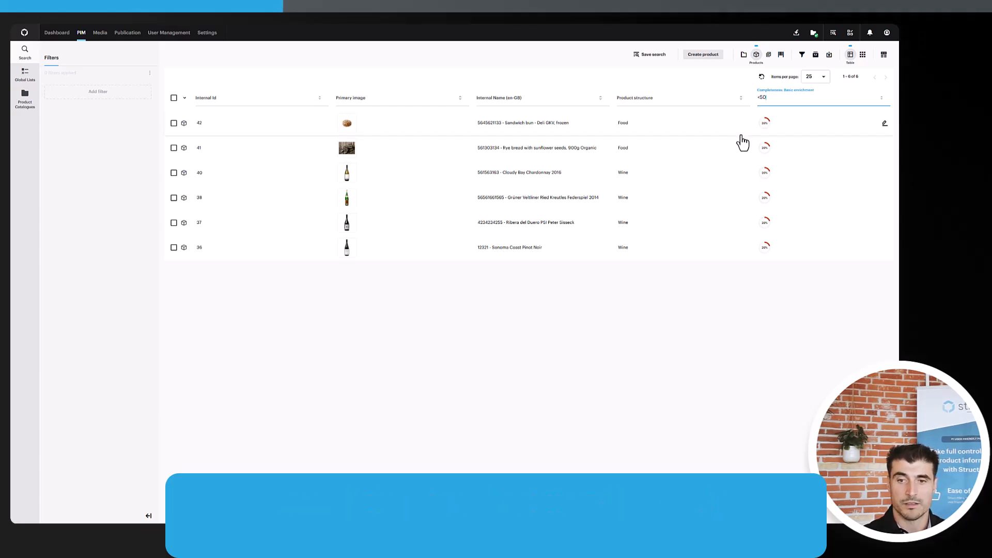
- Add the Sales channels column to the product table
click(885, 58)
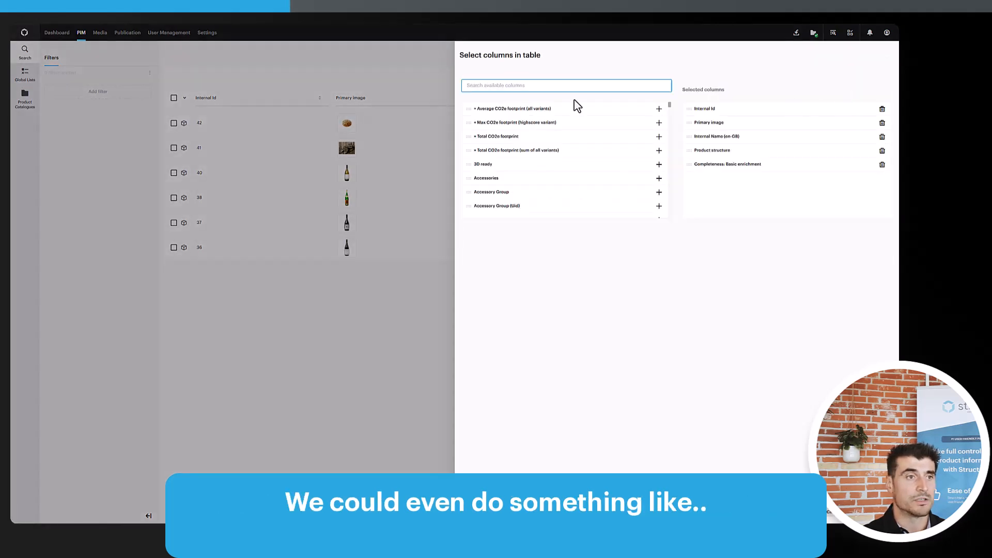
text(sales)
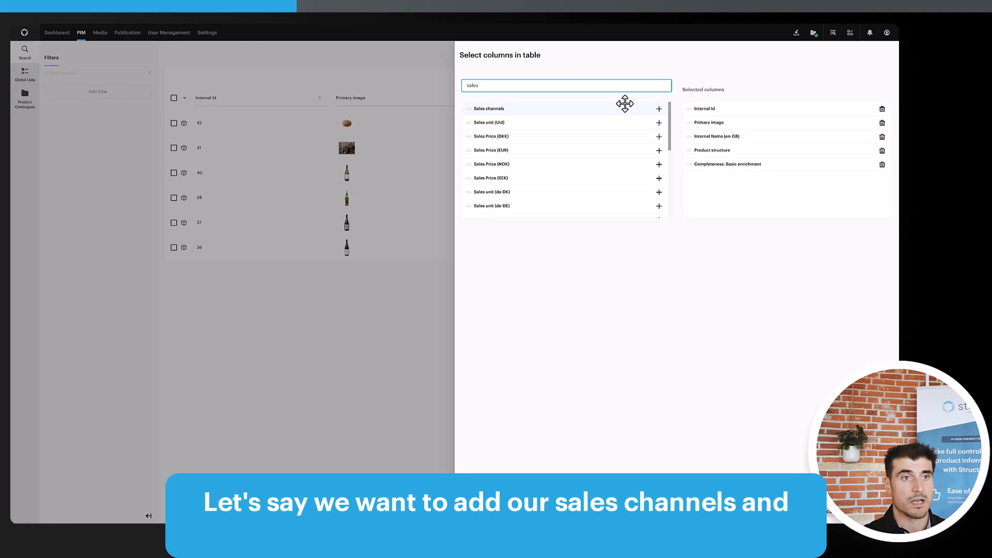
click(659, 109)
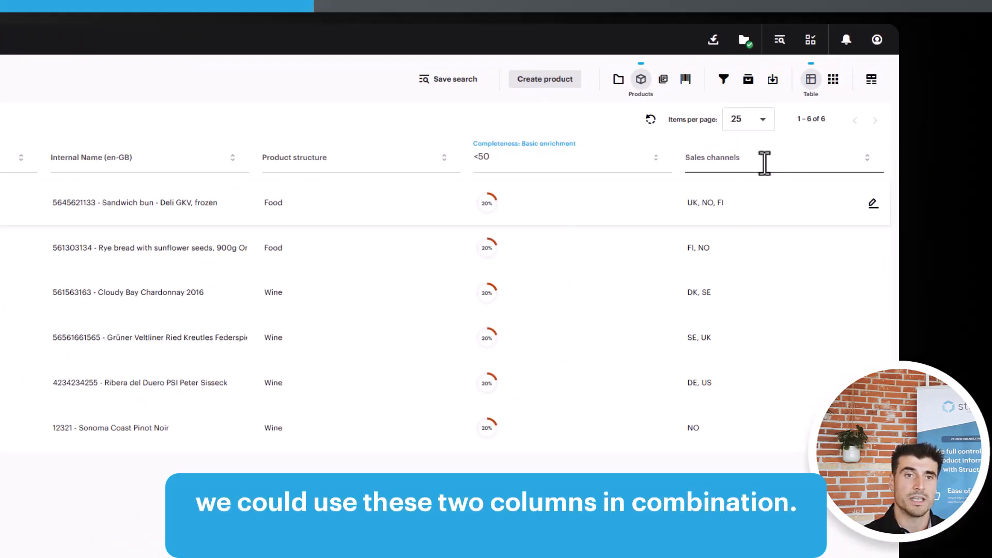
- Filter the Sales channels column to SE
click(762, 161)
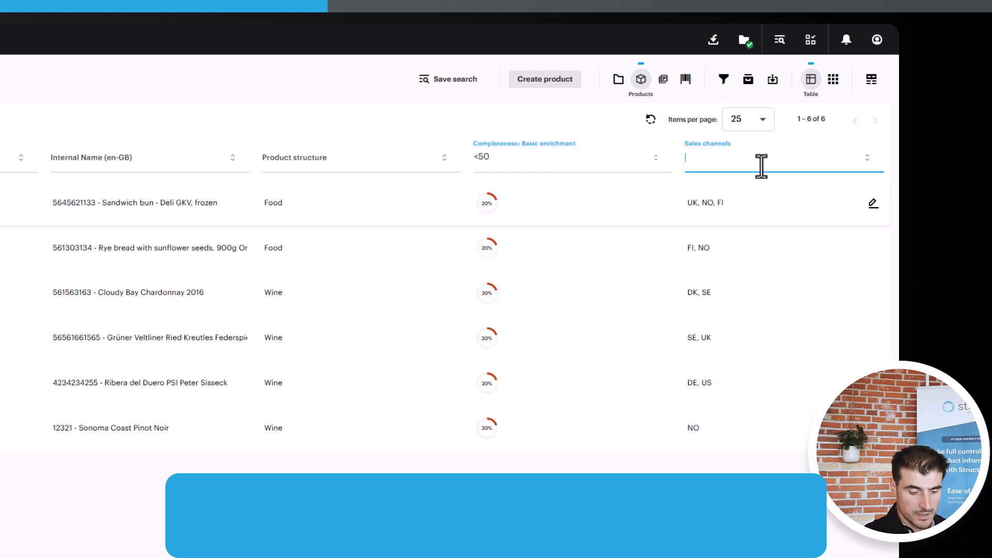
text(SE)
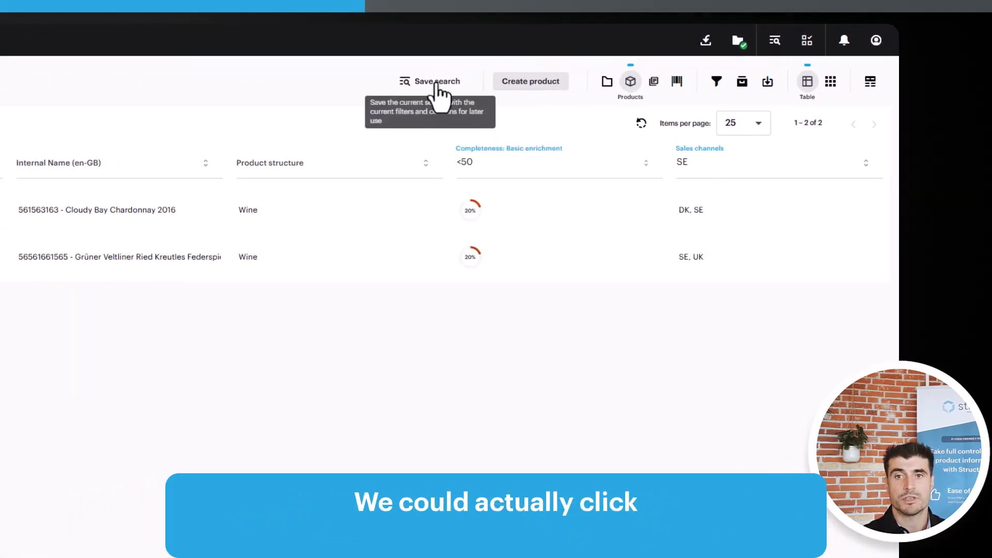
- Save the current search as "Swedish range with 50% completeness" with displayed columns saved, in My saved searches
click(437, 88)
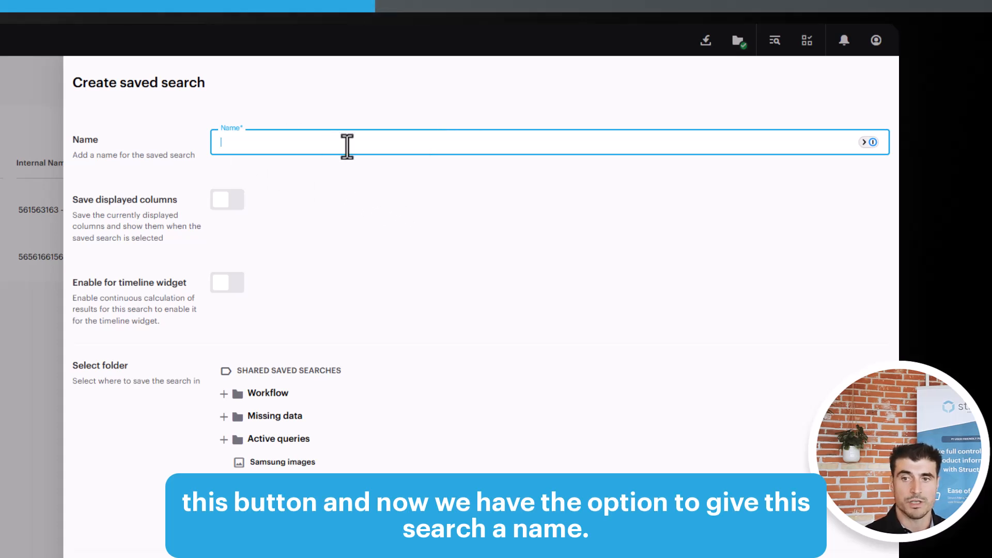
text(Swedis)
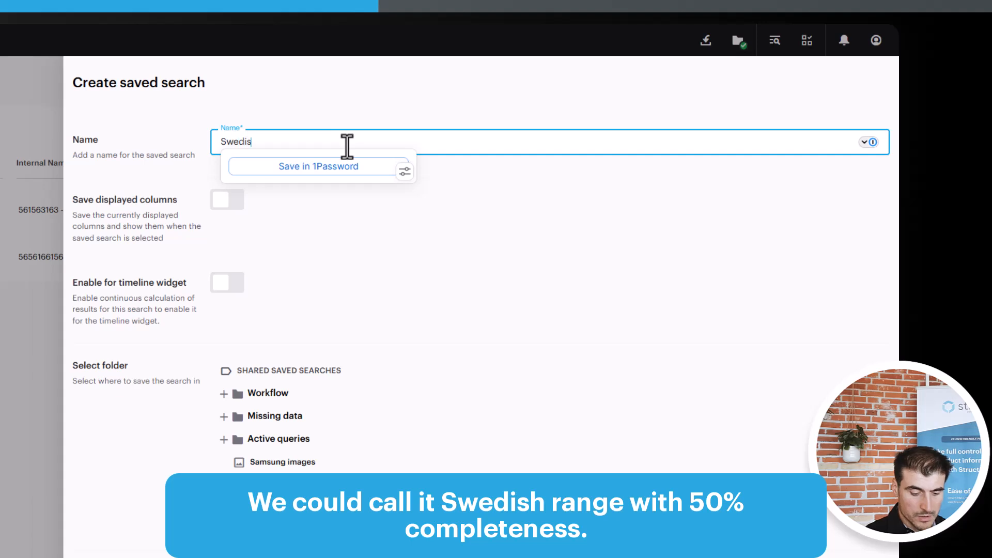
text(h range with 50%)
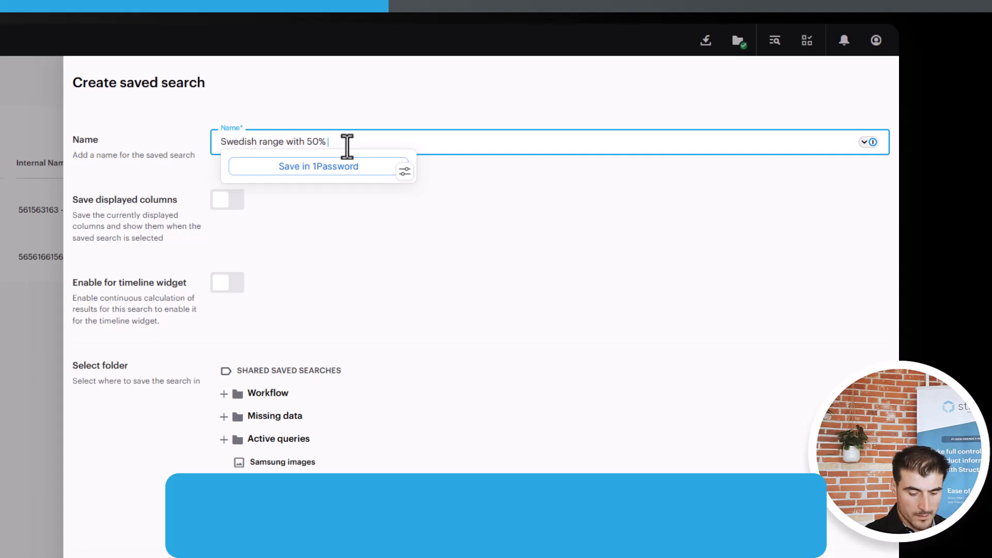
text(completeness)
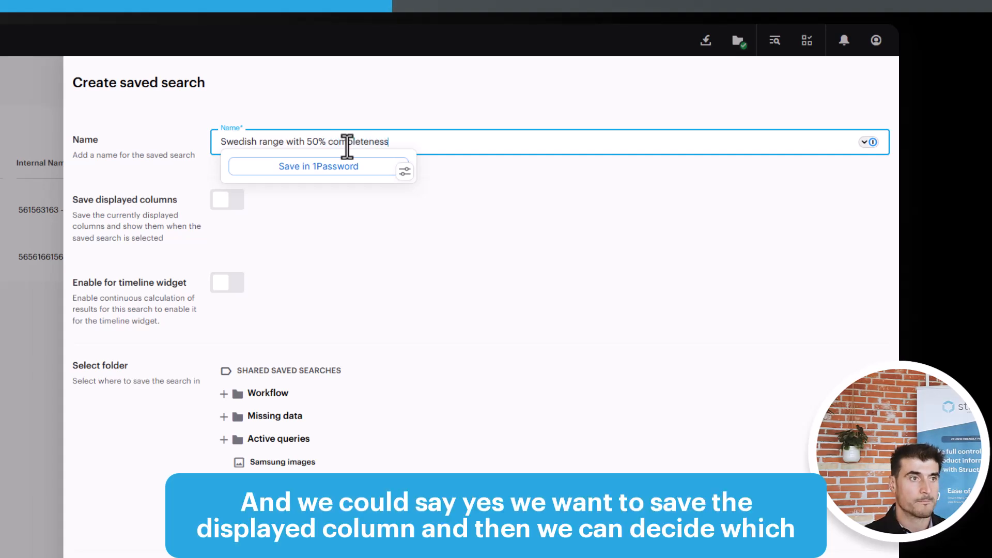
click(361, 222)
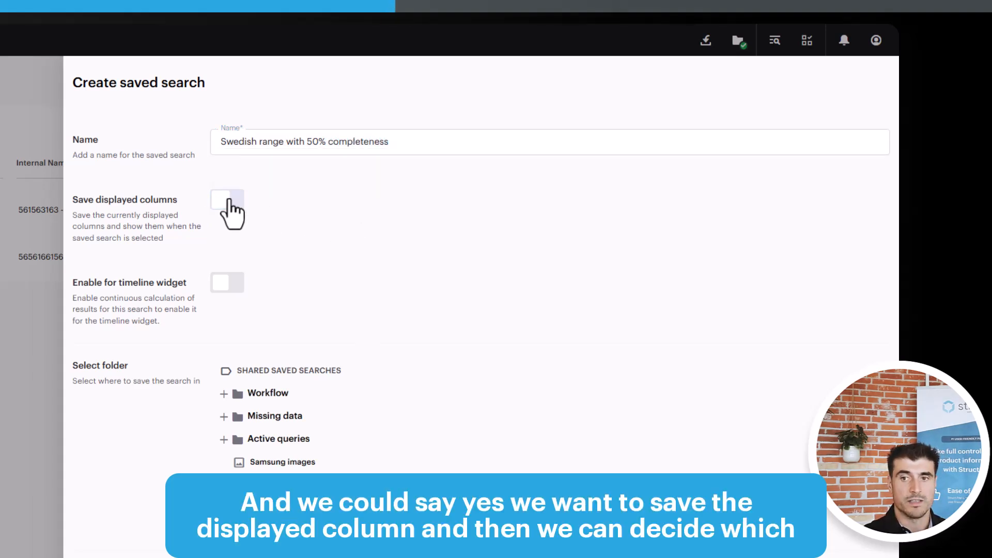
click(227, 200)
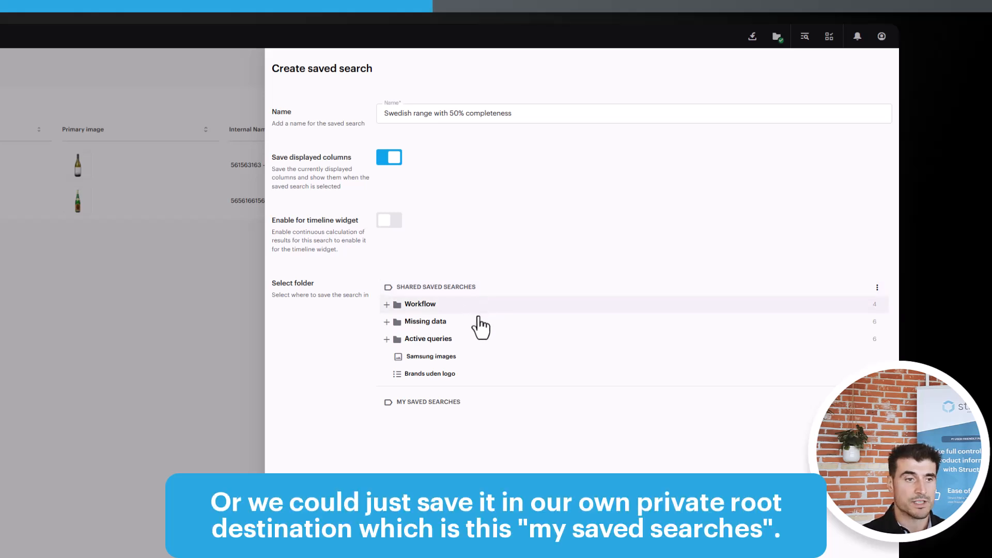
click(451, 406)
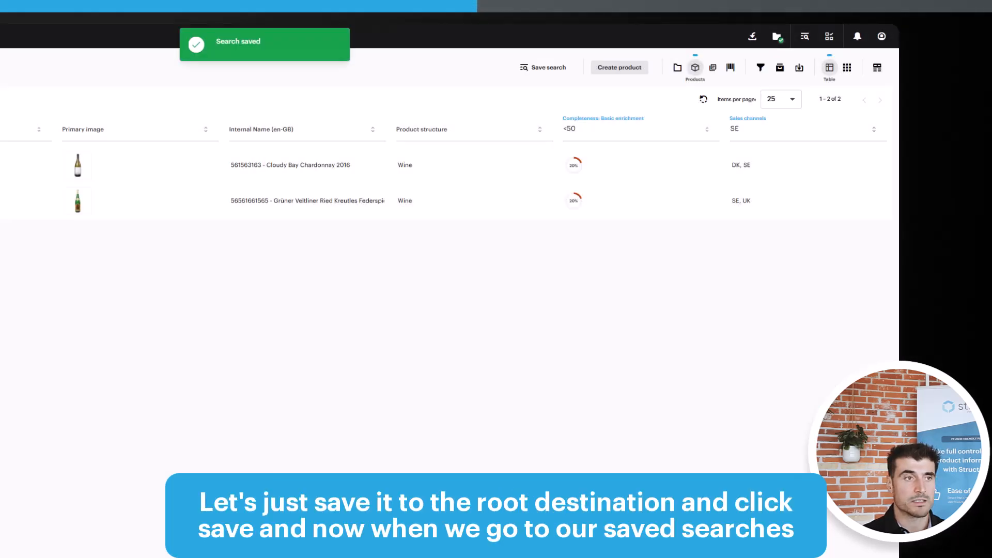
- Apply the saved search "Swedish range with 50% completeness" from the saved searches panel, then clear the applied filter
click(805, 37)
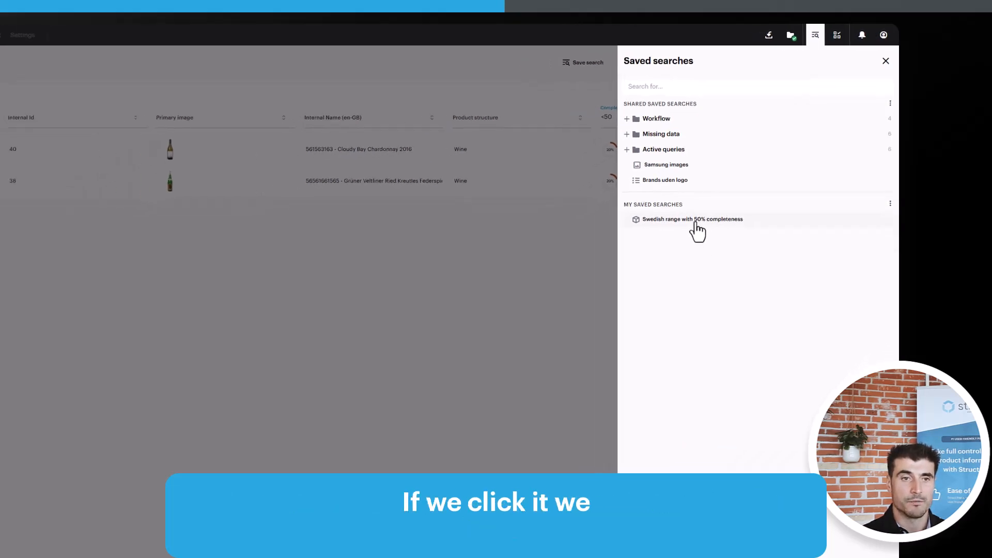
click(696, 222)
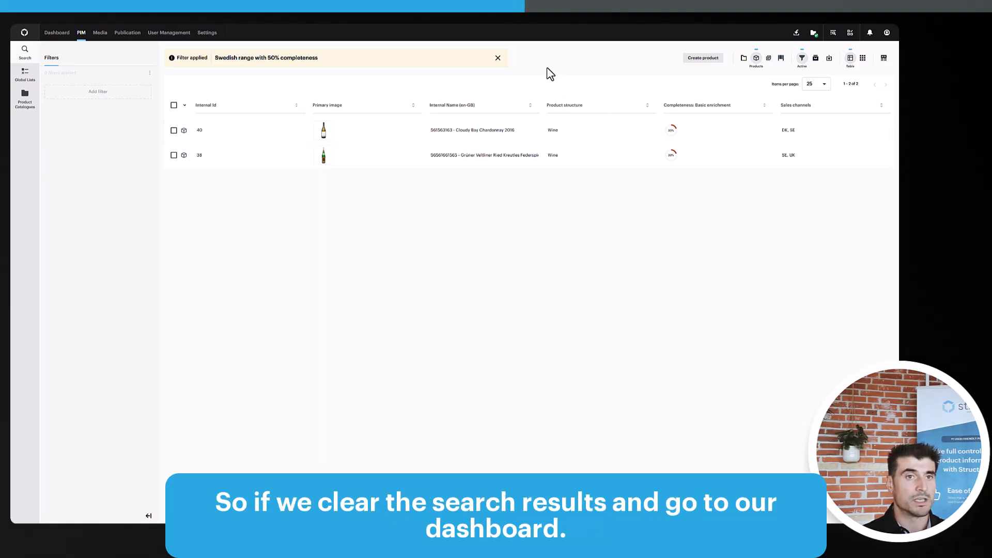
click(498, 58)
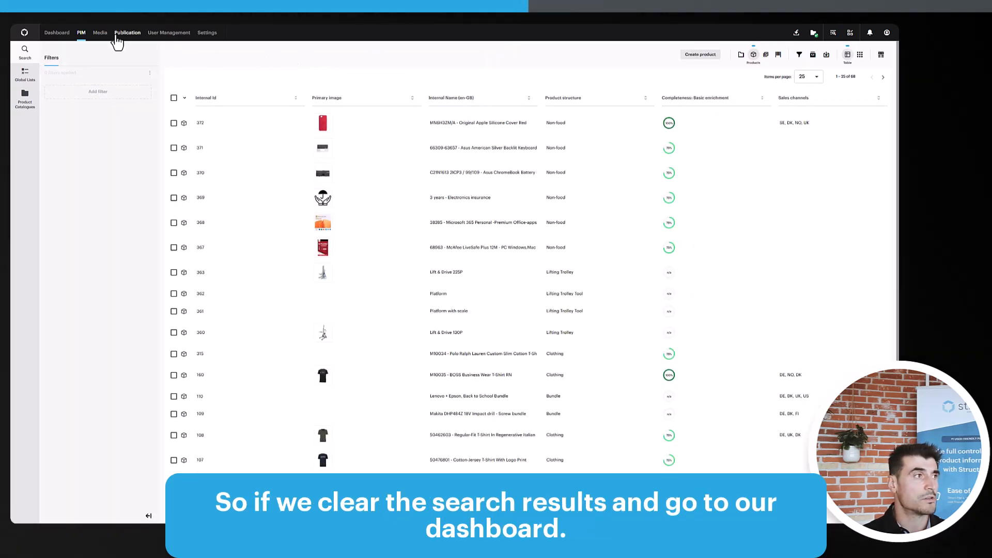
- Go to the private dashboard, start adding a widget, search widgets for "Sea" and choose the Search result widget
click(57, 33)
click(23, 56)
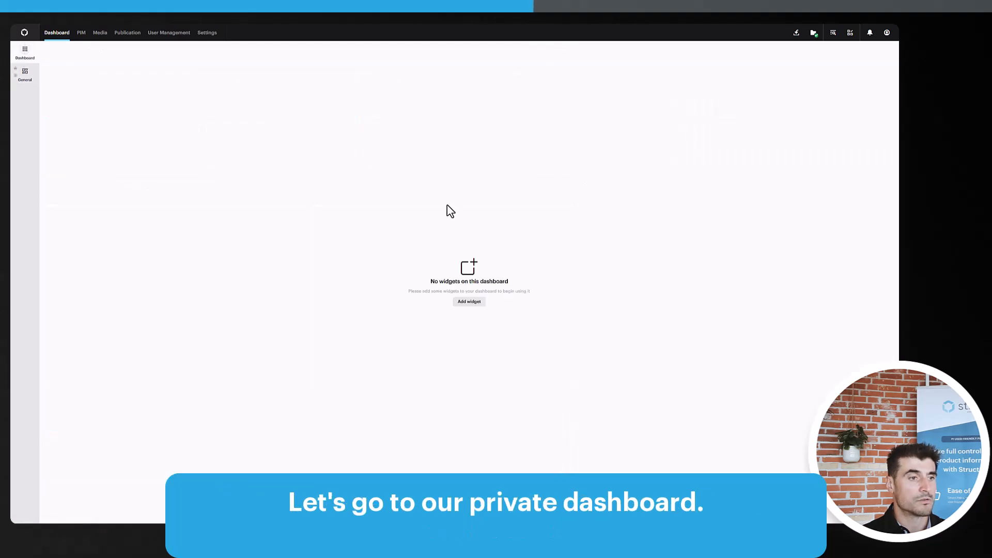
click(469, 303)
mouse_move(528, 184)
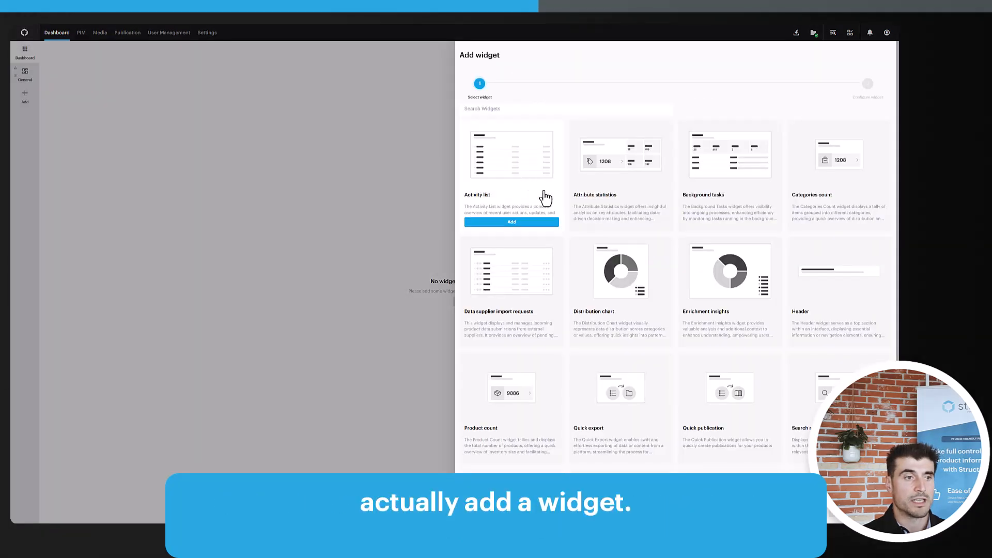
scroll(541, 217, down, 2)
scroll(532, 155, up, 2)
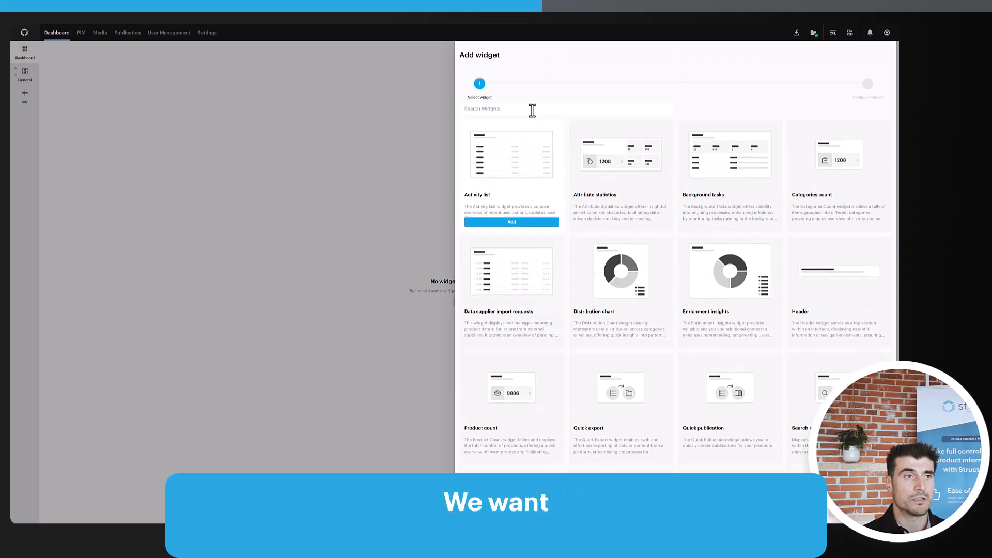
click(531, 109)
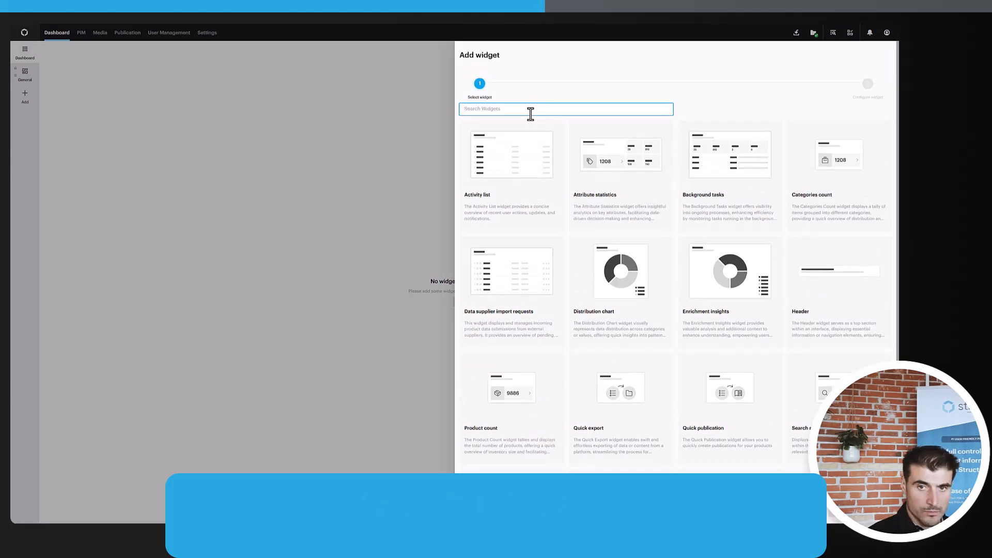
text(Sea)
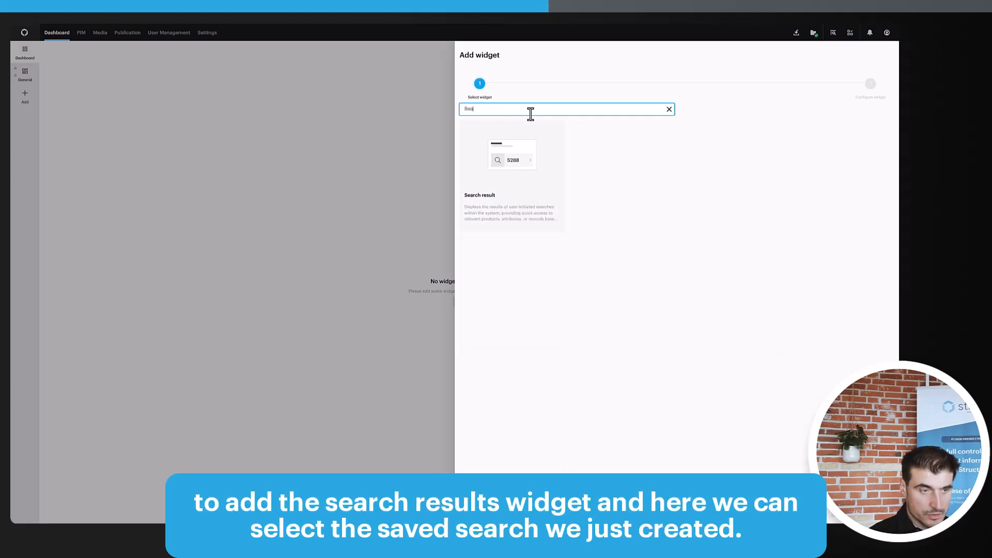
mouse_move(477, 155)
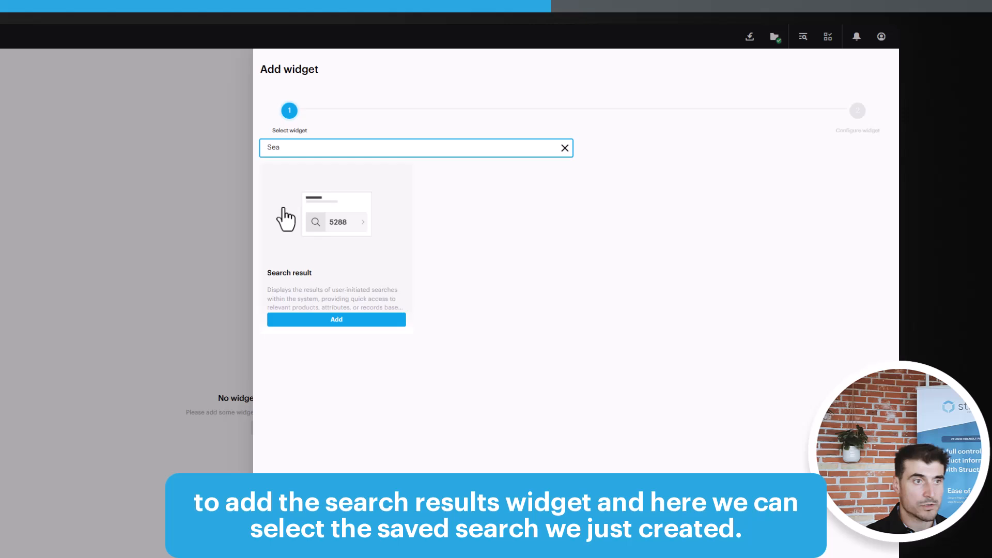
click(349, 264)
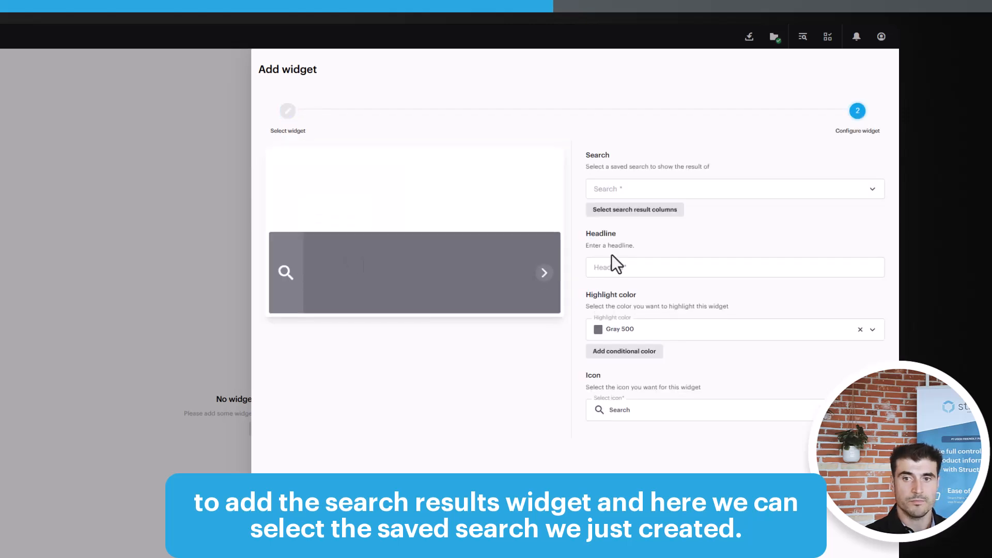
- Configure the widget to show the saved search "Swedish range with 50% completeness" with highlight color Green 800, and add it
click(680, 187)
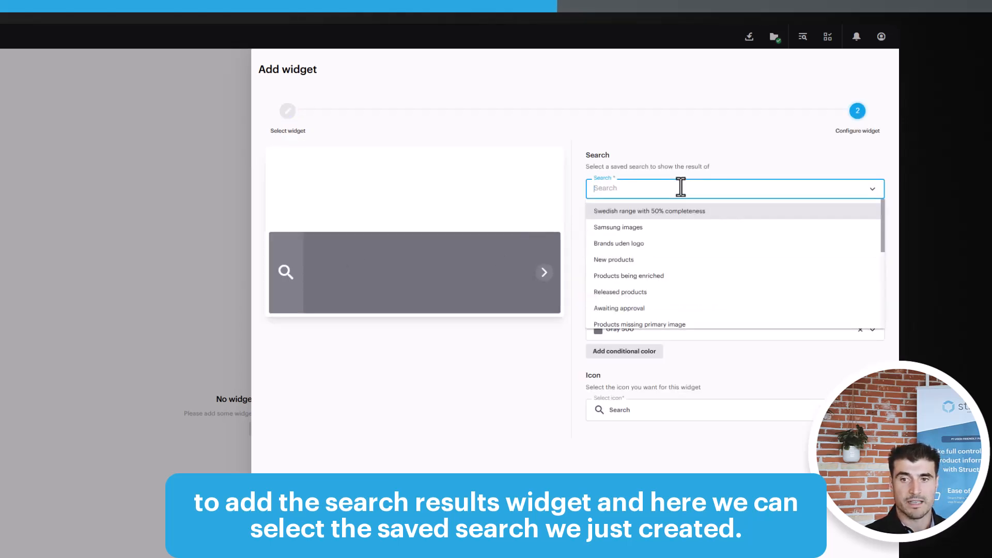
click(702, 217)
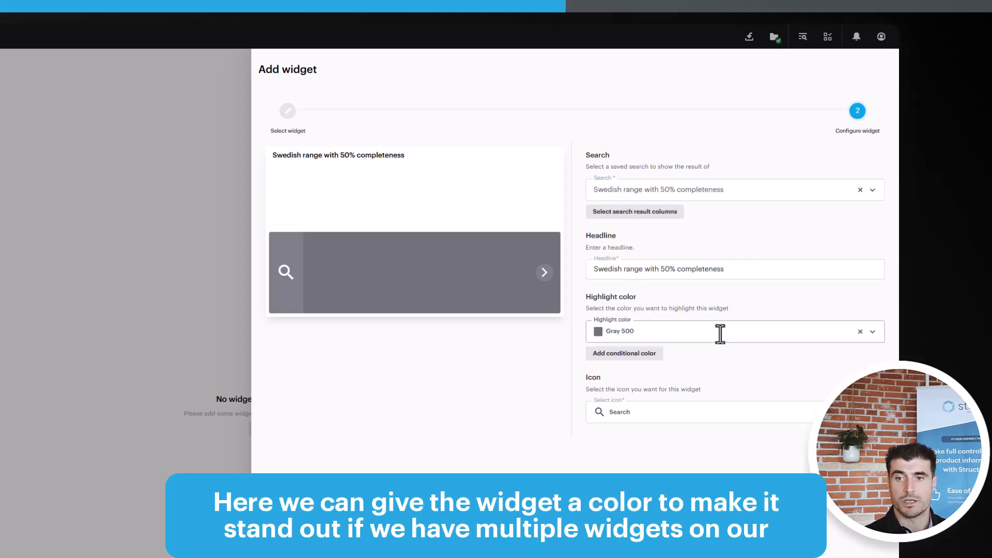
click(720, 334)
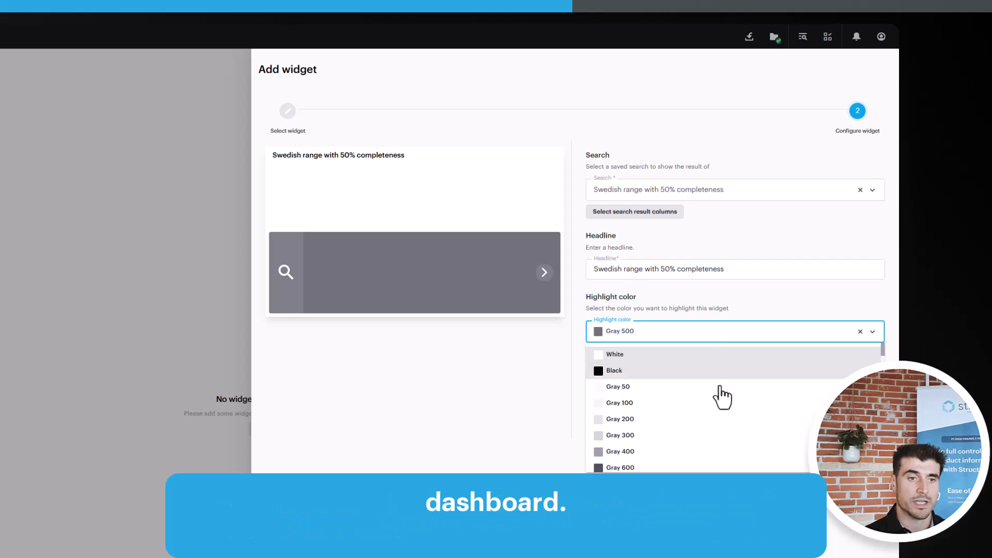
scroll(721, 396, down, 6)
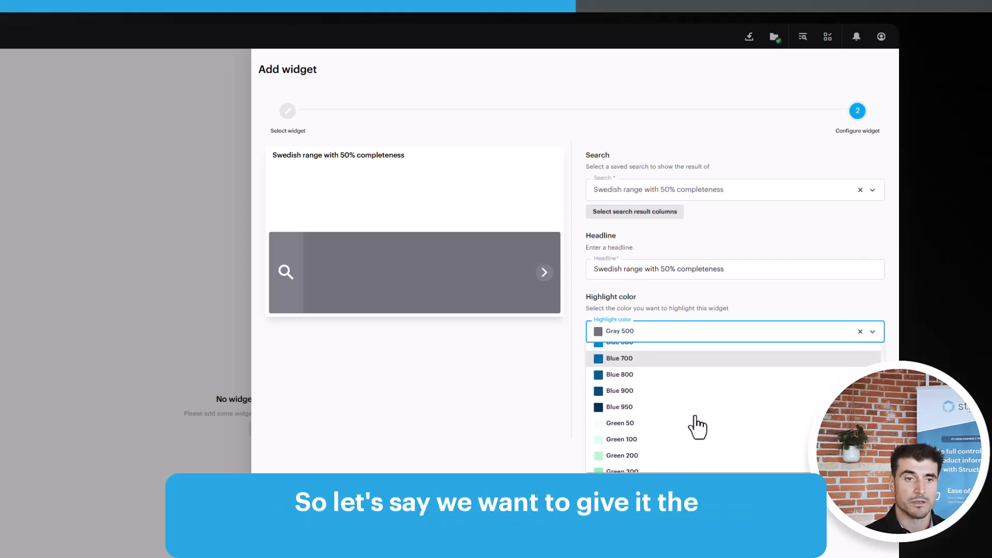
scroll(683, 405, down, 4)
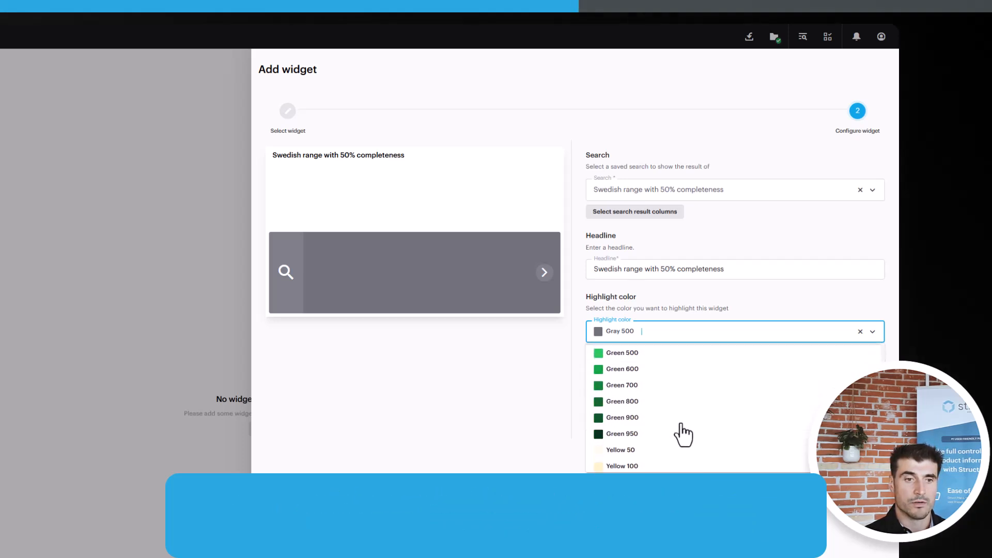
click(683, 406)
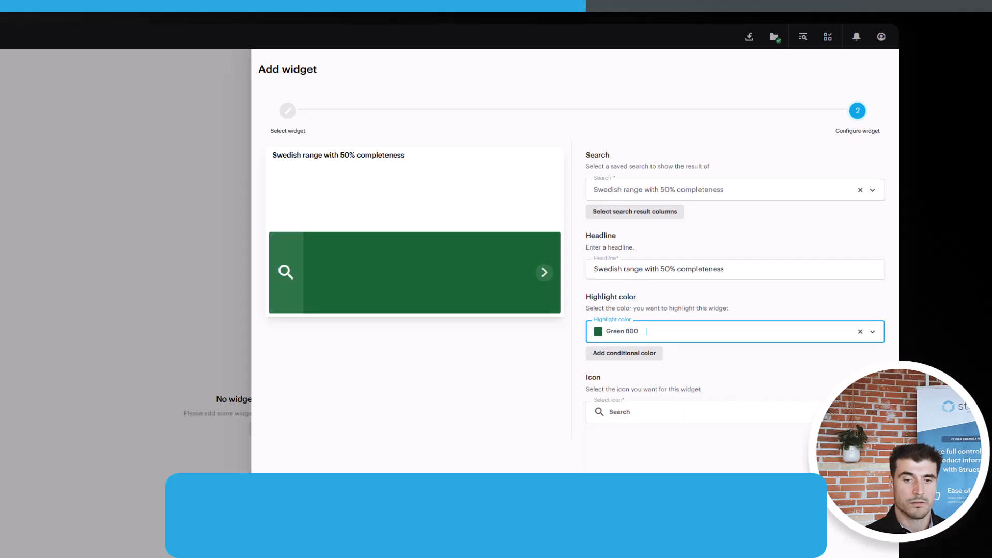
click(852, 553)
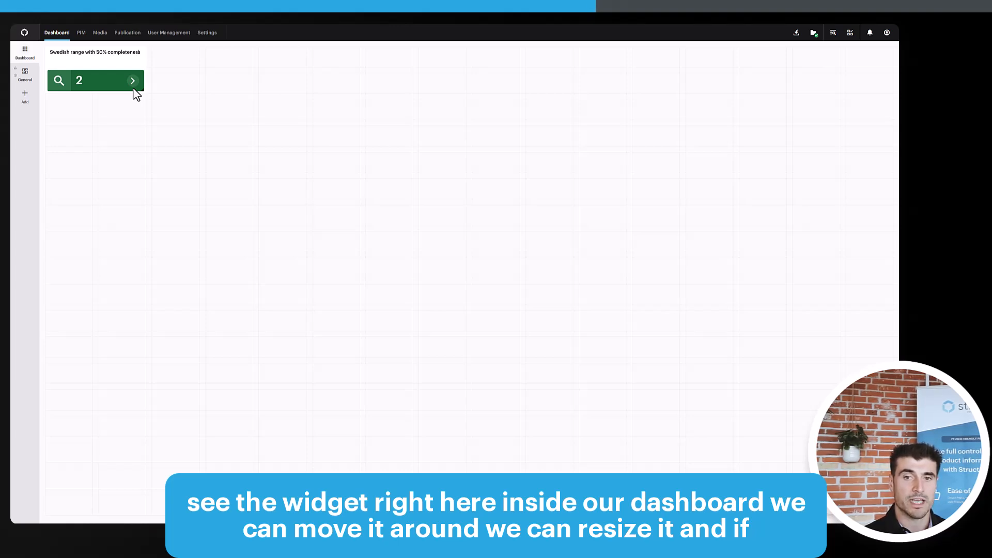
- Resize the search result widget on the dashboard and save the dashboard layout
drag(102, 76, 196, 118)
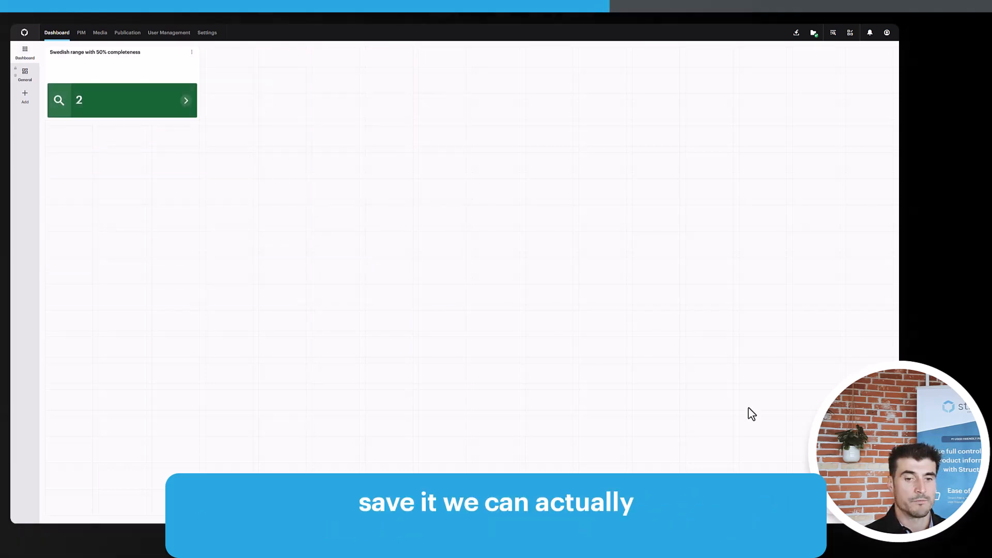
click(832, 515)
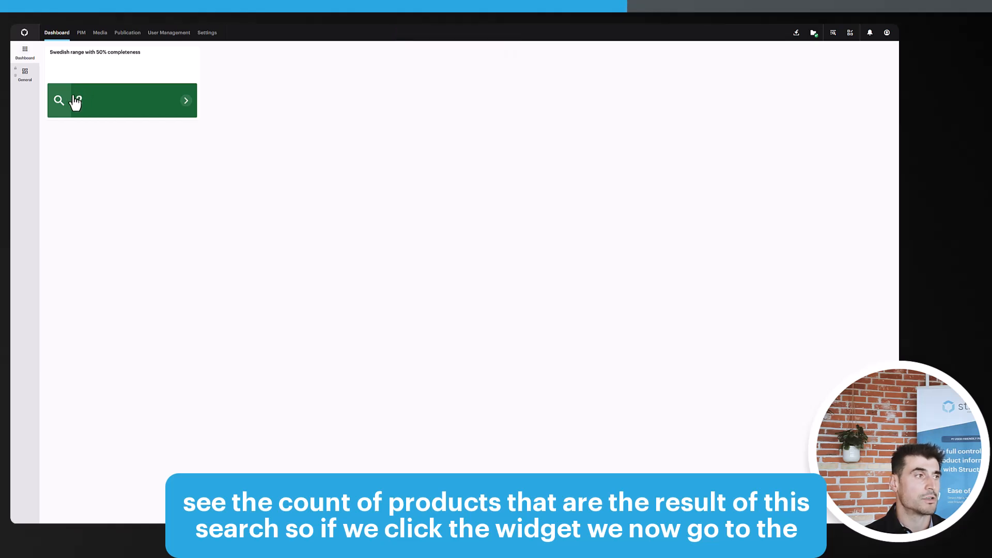
- Open the widget's search results in the product list and clear the applied saved-search filter
click(82, 104)
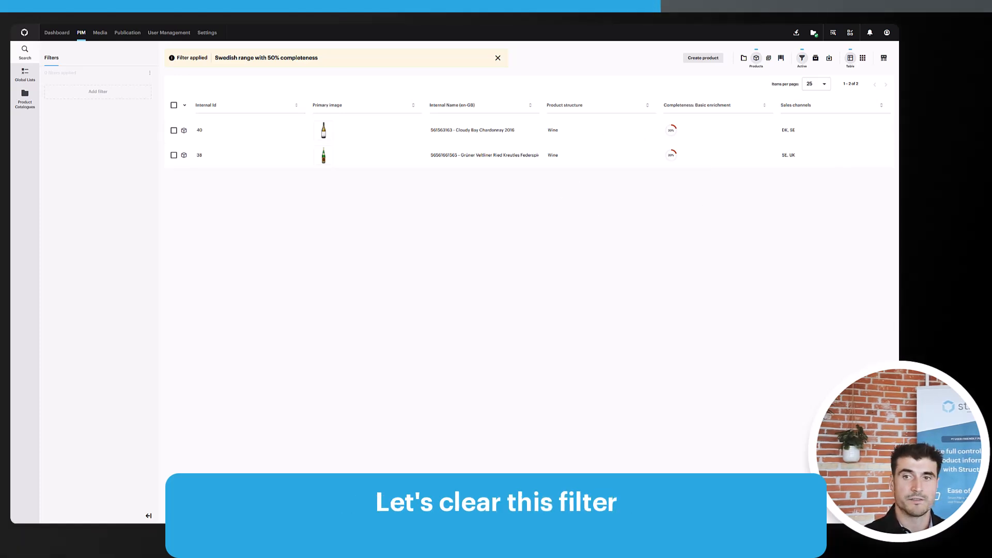
click(498, 58)
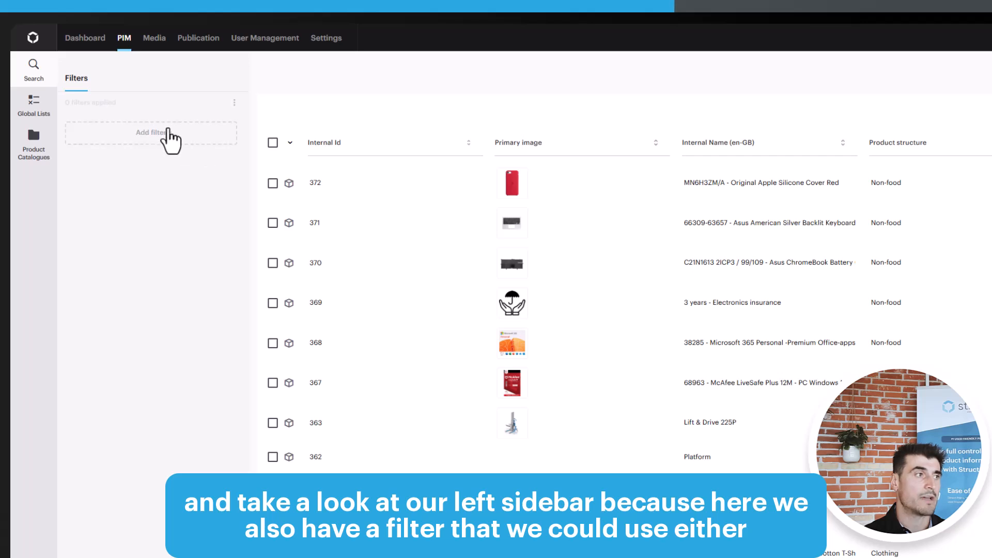
- Add a Sales channels filter in the filter sidebar
click(147, 134)
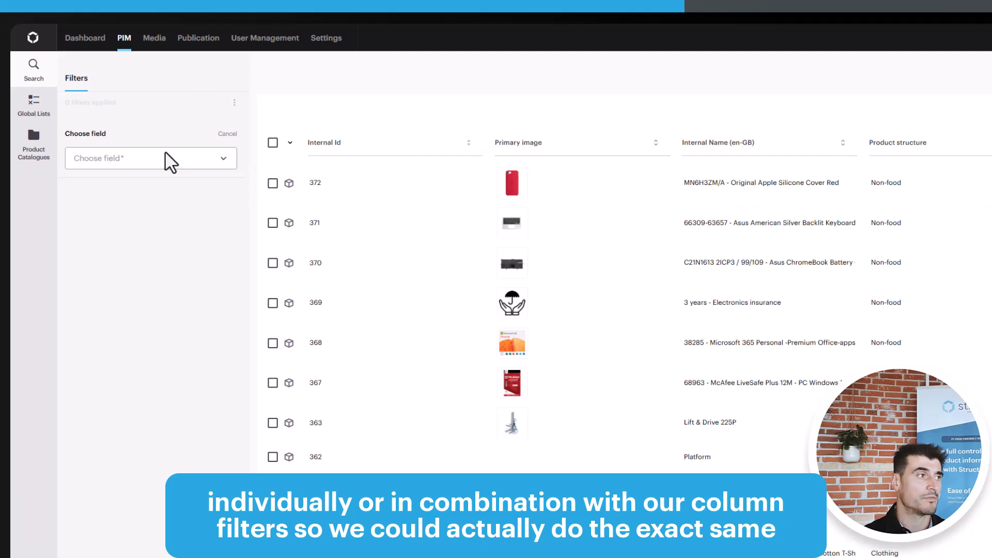
click(197, 158)
text(sales)
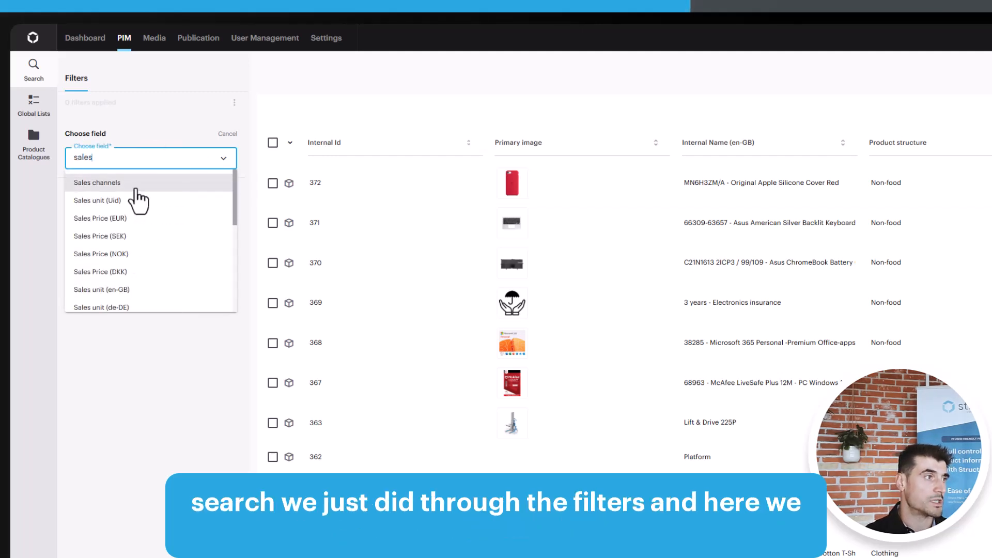
click(136, 189)
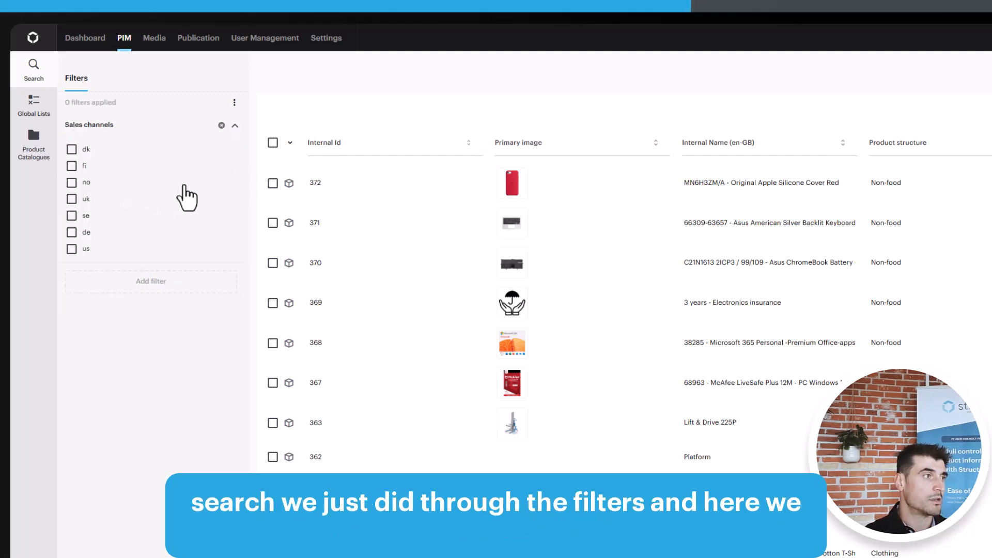
- Try ticking and unticking the dk, fi, no and uk sales channel options in the sidebar filter
click(71, 149)
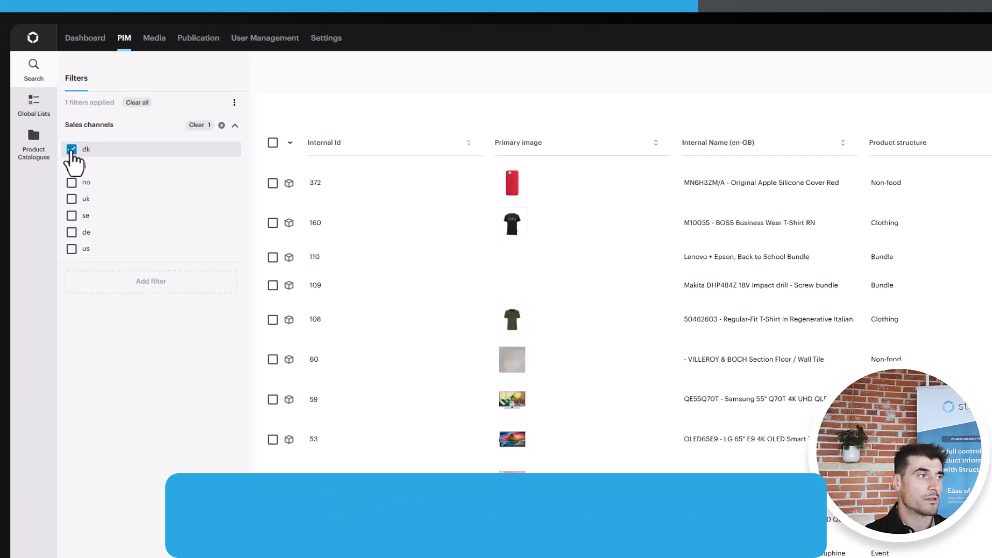
click(71, 149)
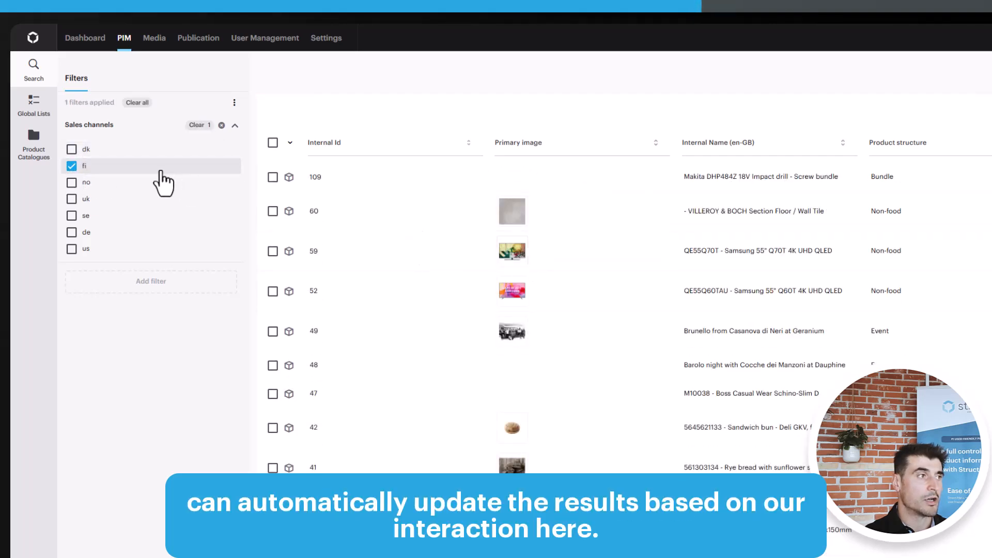
click(72, 182)
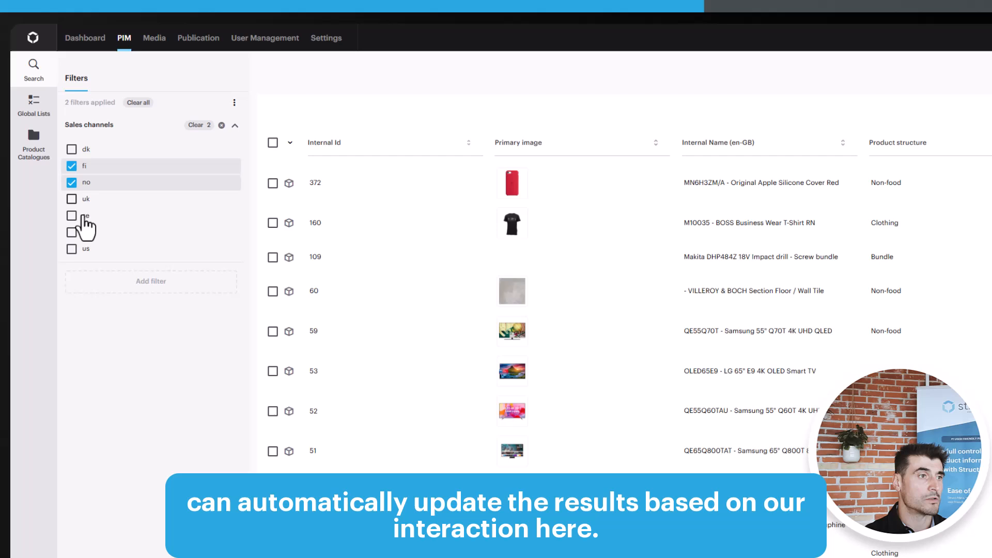
click(71, 183)
click(72, 199)
click(71, 199)
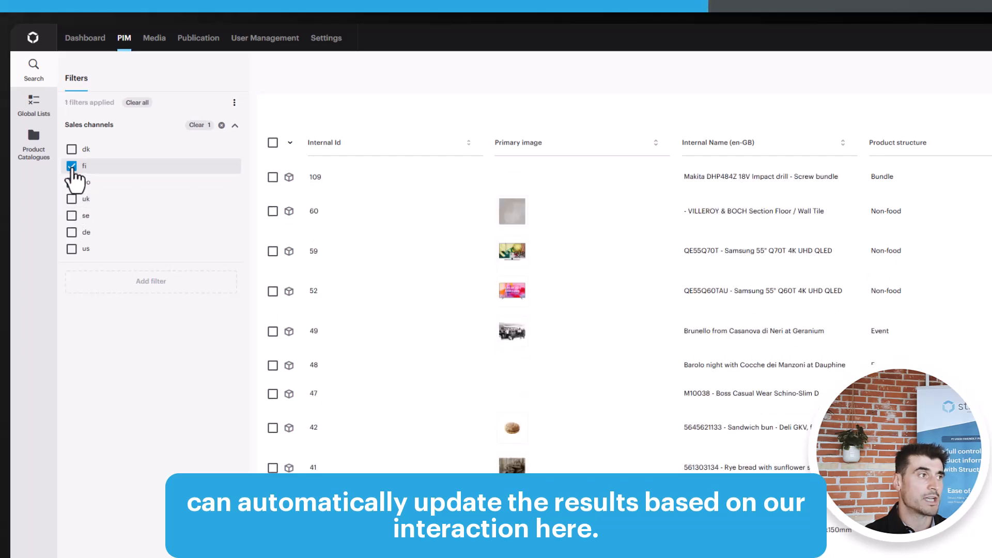
click(71, 165)
- Add a Completeness: Basic enrichment filter with a maximum value of 50
click(146, 281)
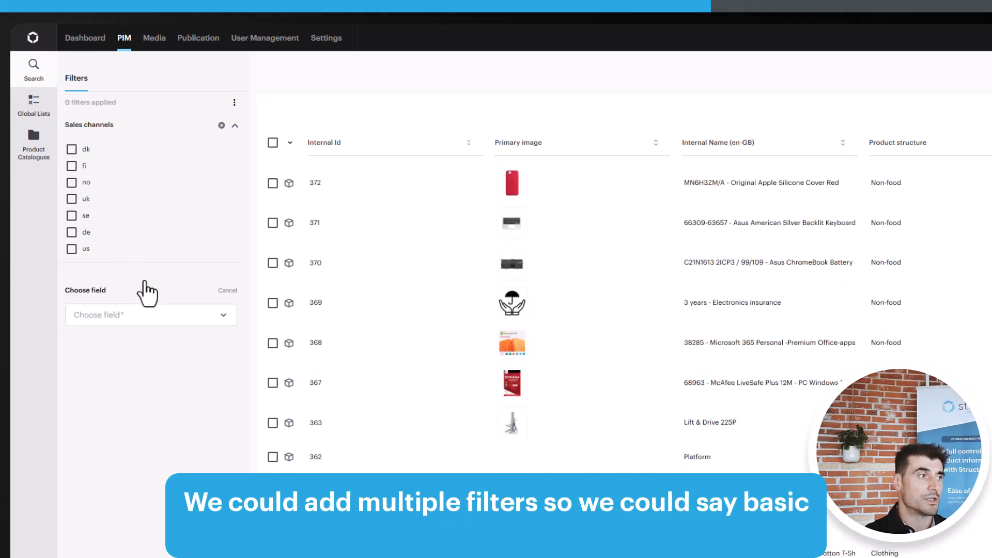
click(138, 311)
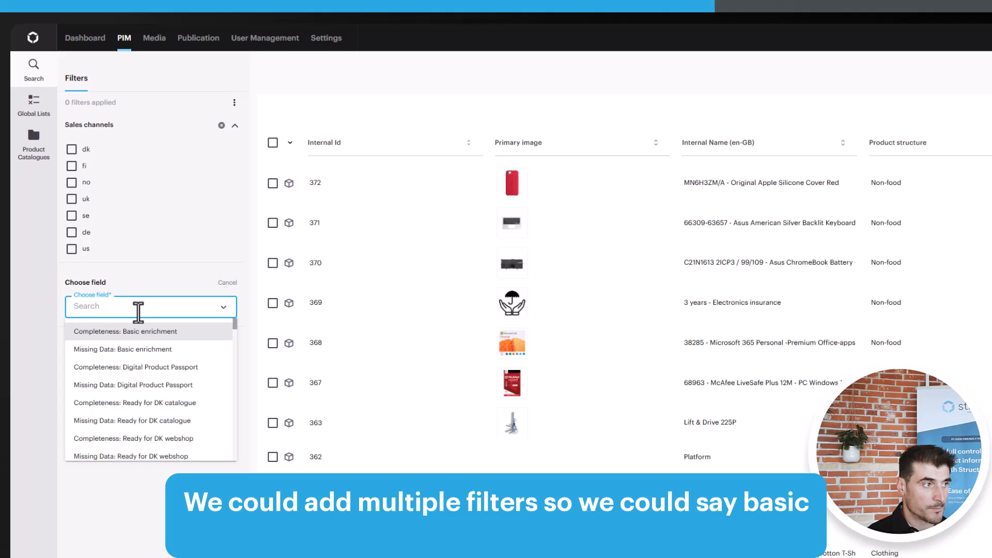
click(149, 332)
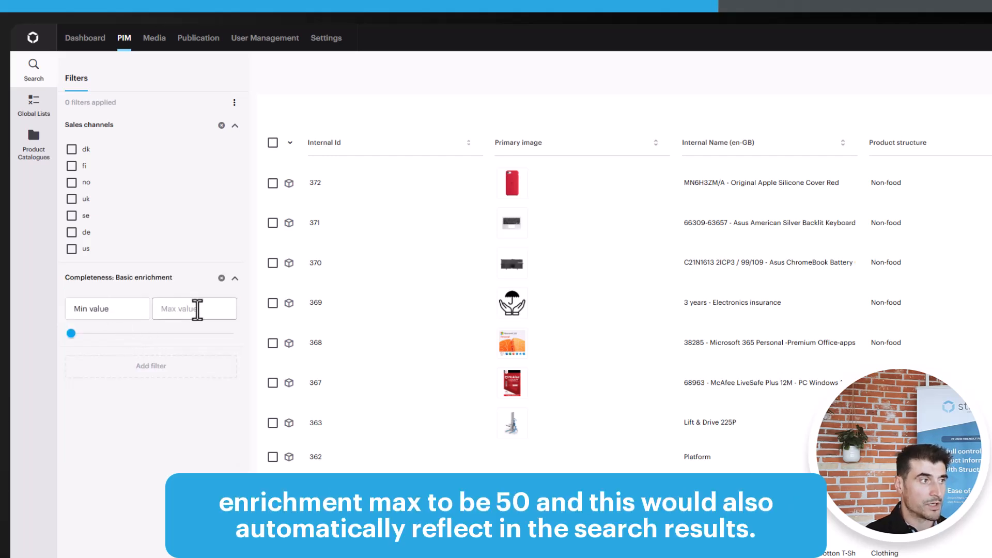
click(176, 311)
text(50)
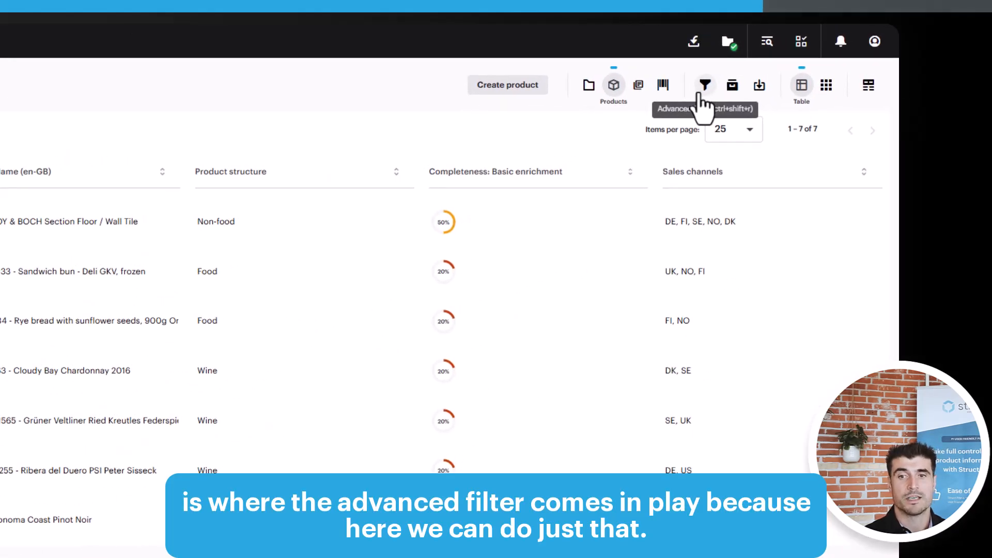
- Open the advanced filter query and add a condition where Sales channels contains SE
click(701, 93)
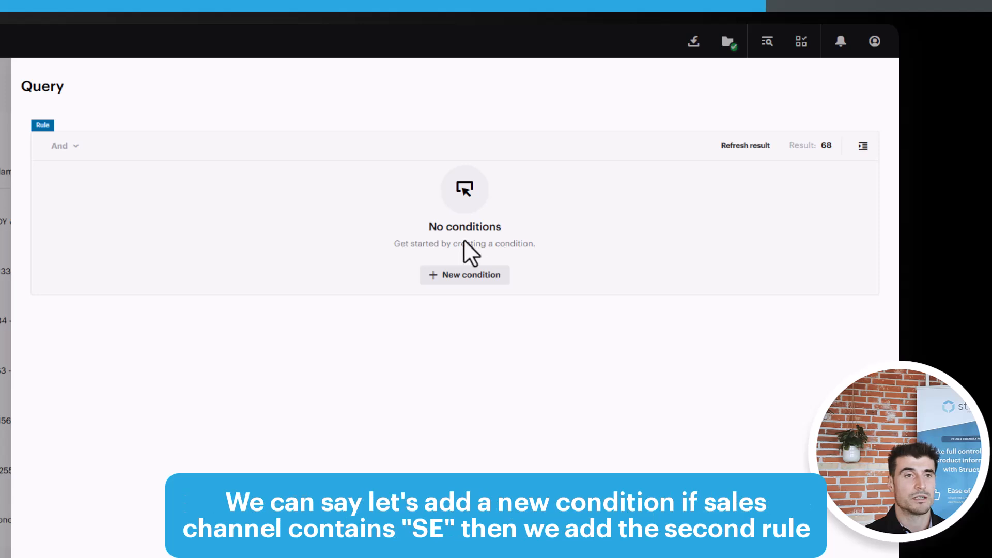
click(460, 278)
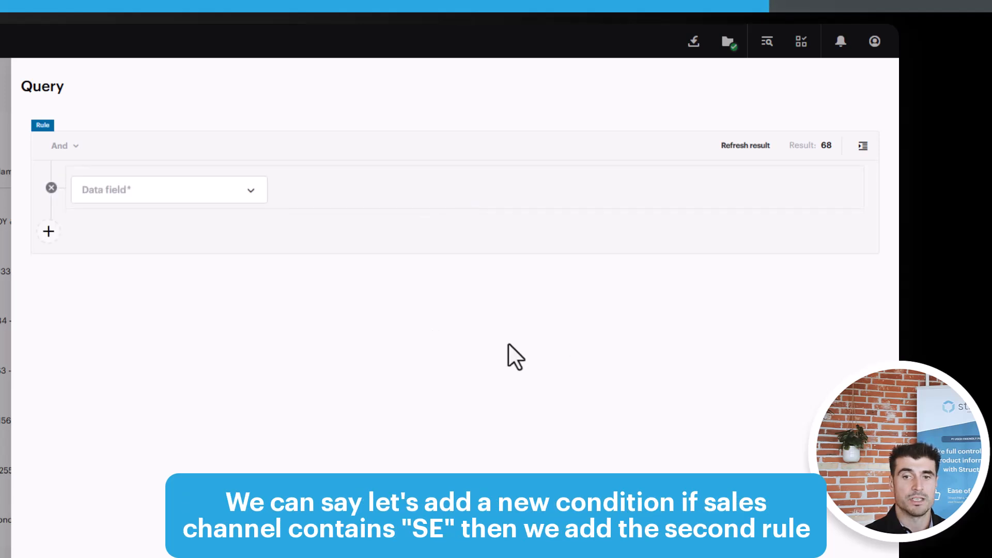
click(132, 190)
text(sale)
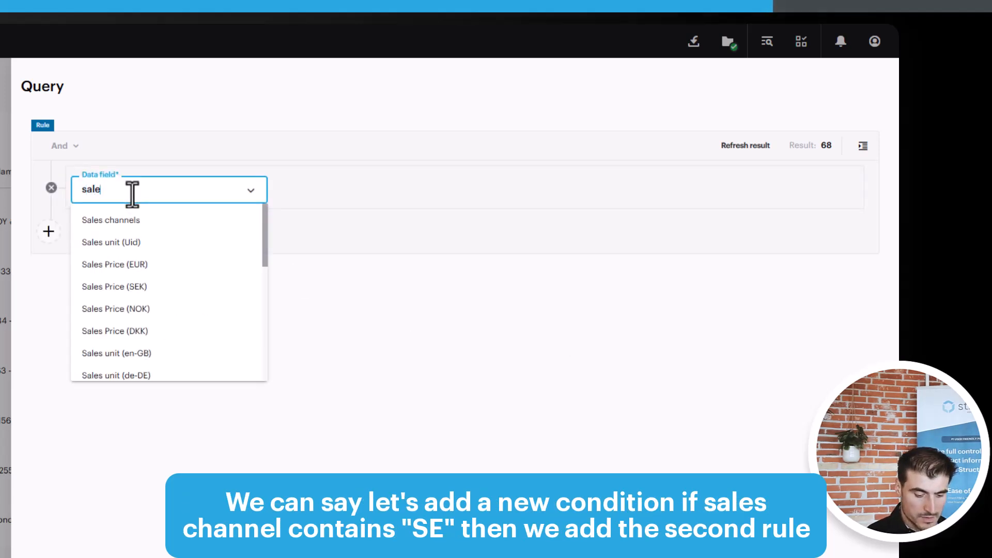
text(s chann)
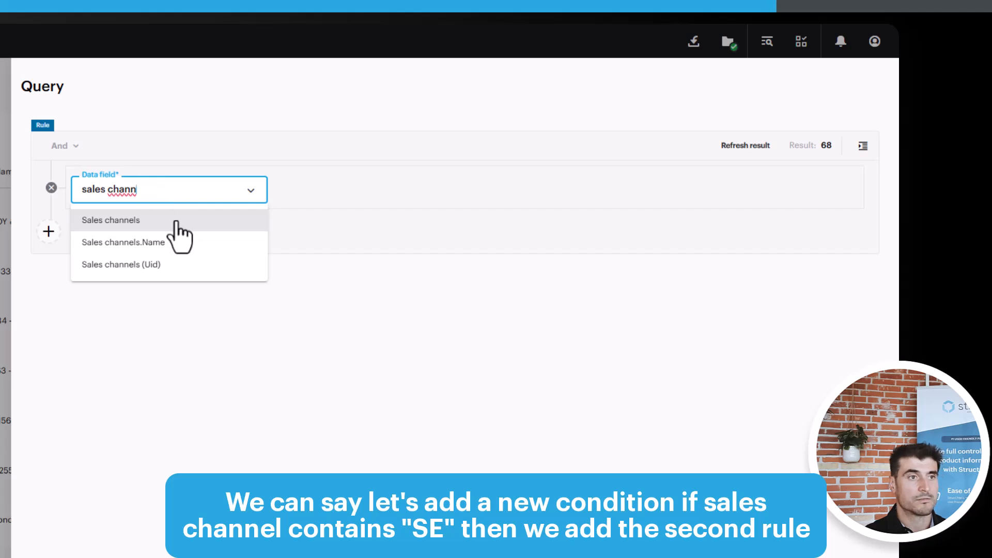
click(176, 221)
click(341, 193)
click(360, 290)
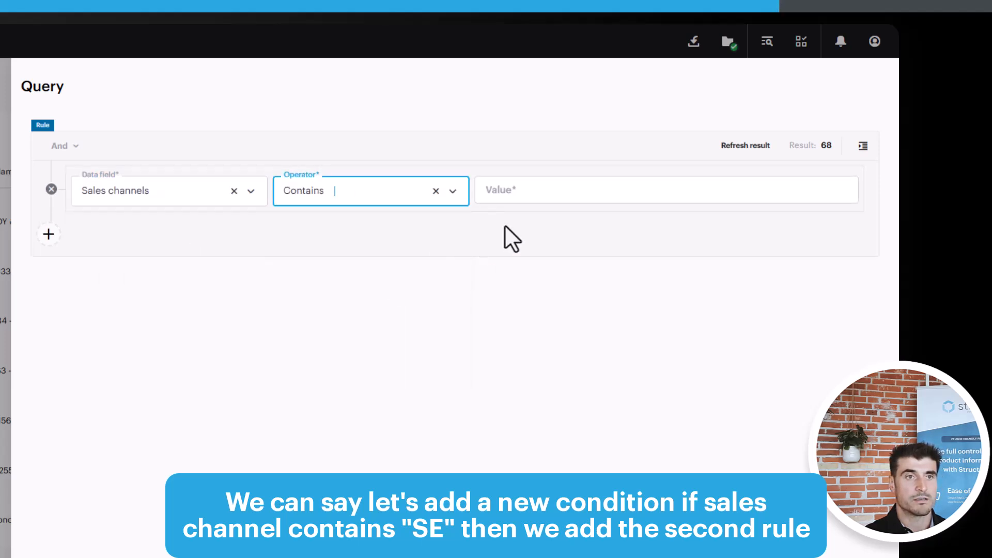
click(542, 194)
text(SE)
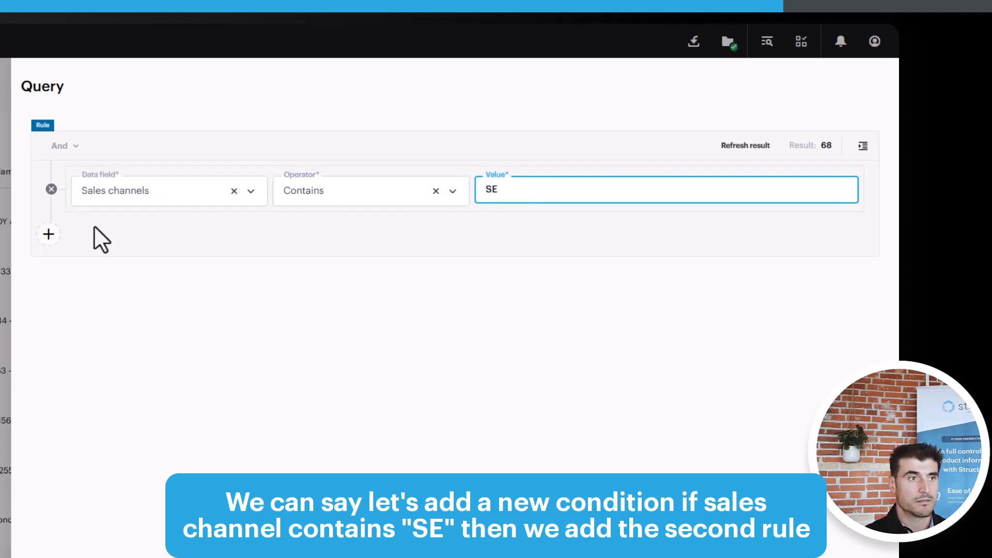
- Add a second And condition where Completeness: Digital Product Passport is smaller than 40, and refresh the query result
click(48, 235)
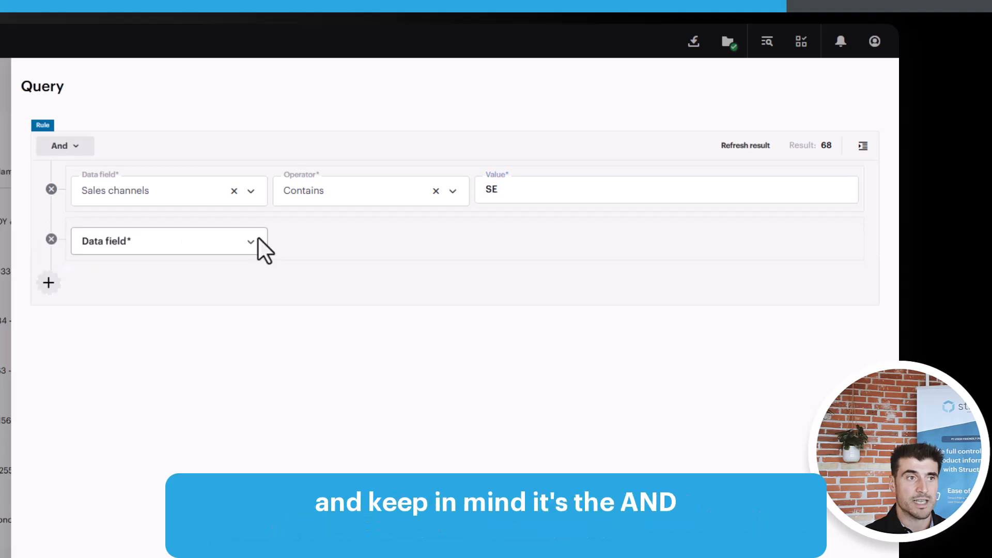
click(87, 146)
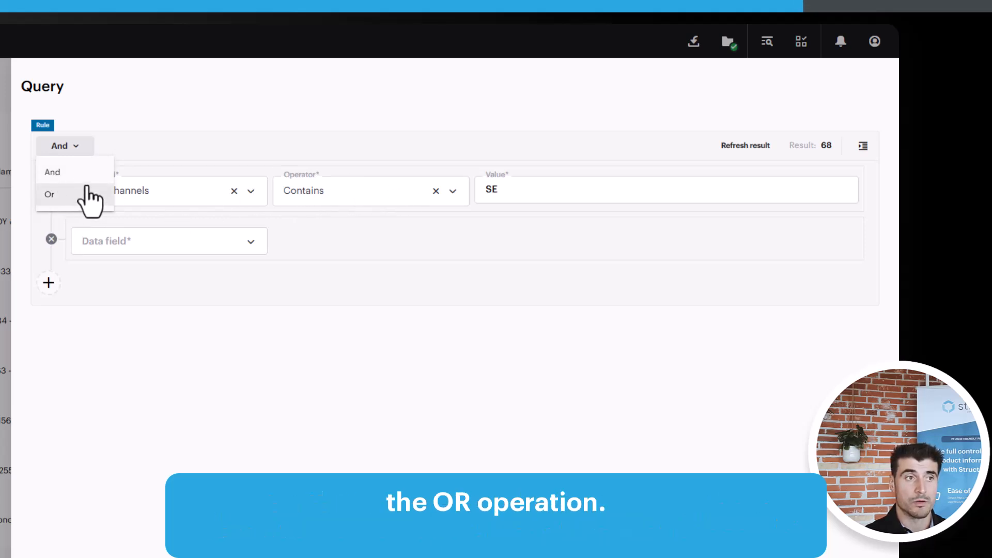
click(65, 174)
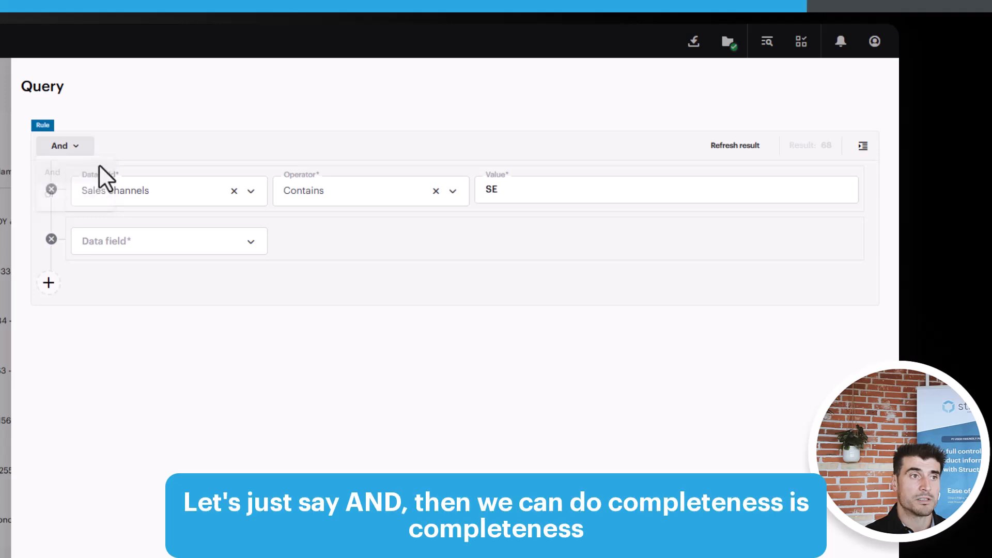
click(185, 243)
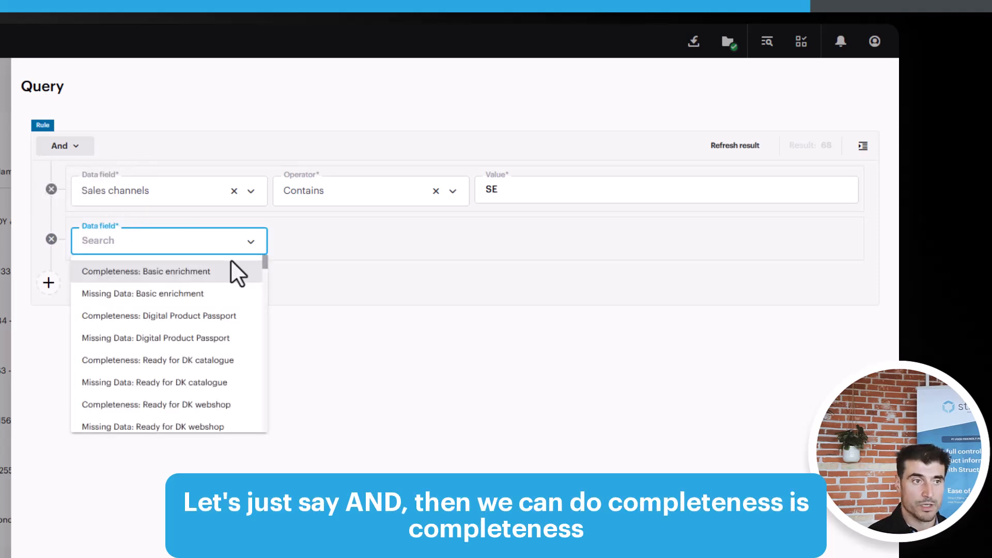
click(158, 318)
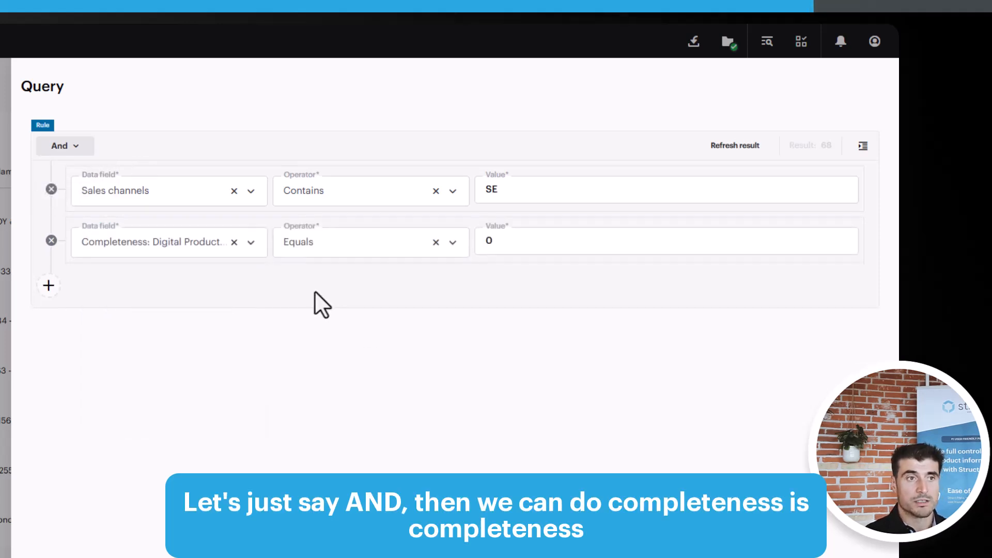
click(372, 243)
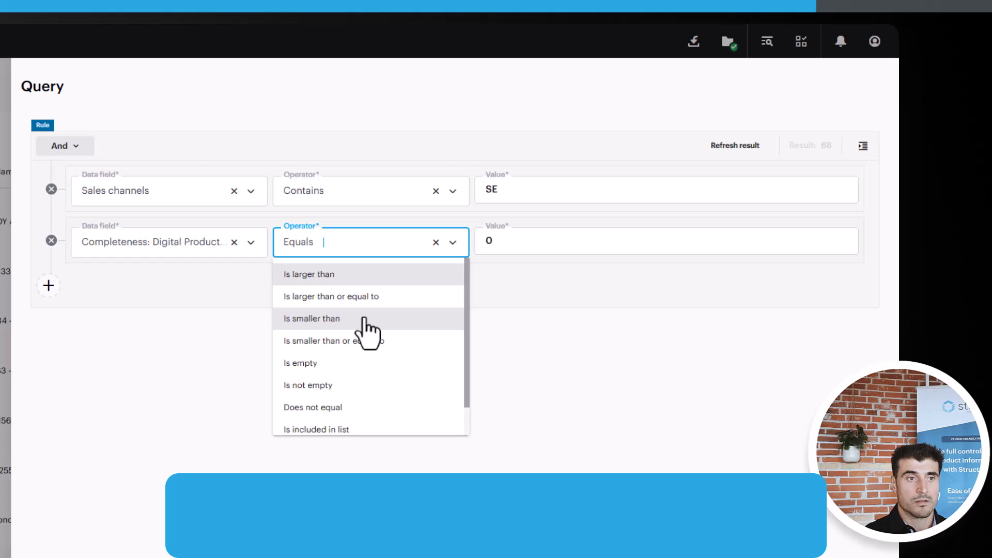
click(335, 318)
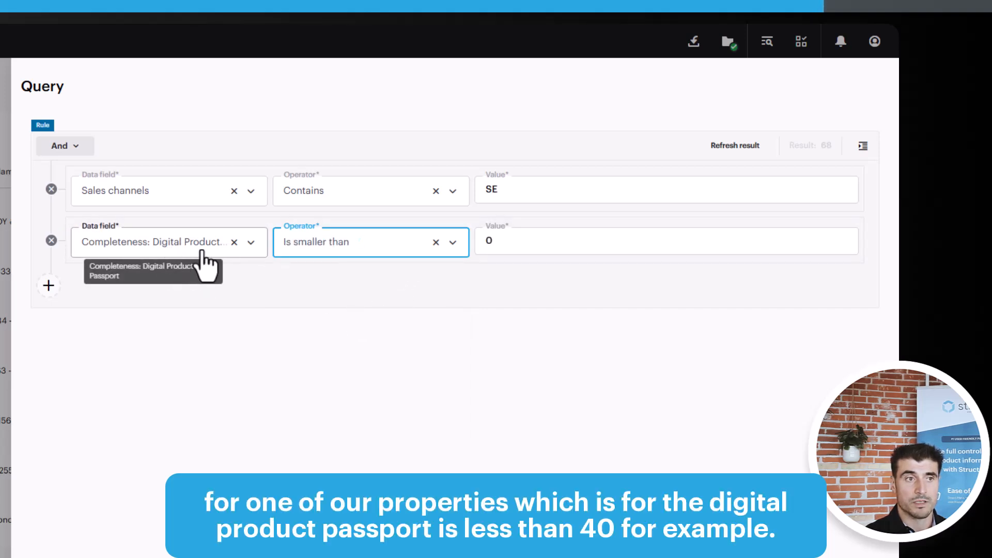
click(526, 249)
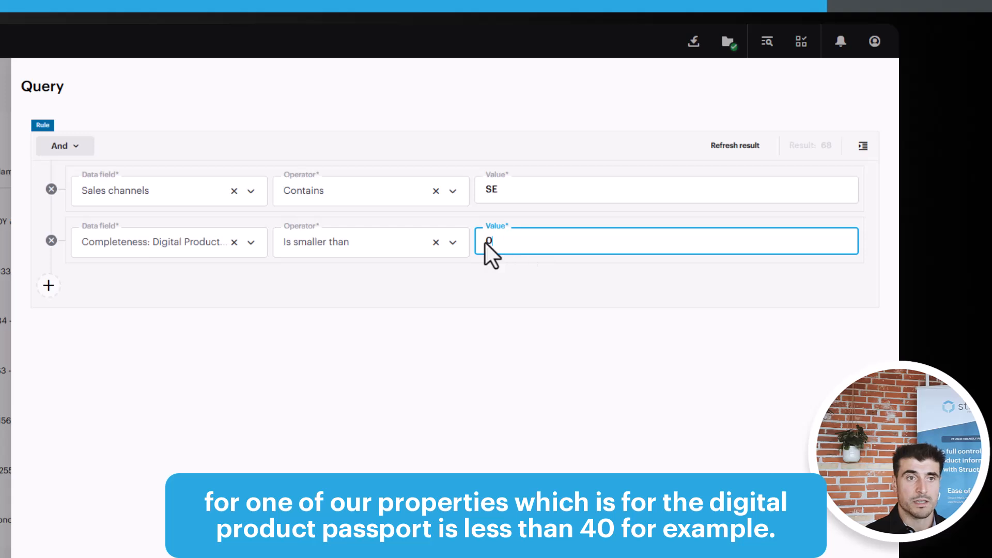
text(40)
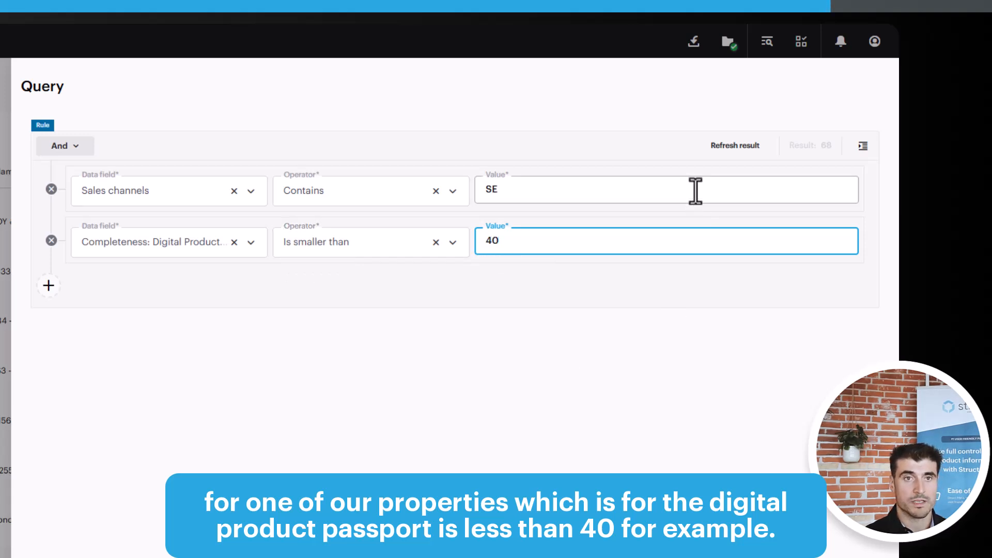
click(733, 147)
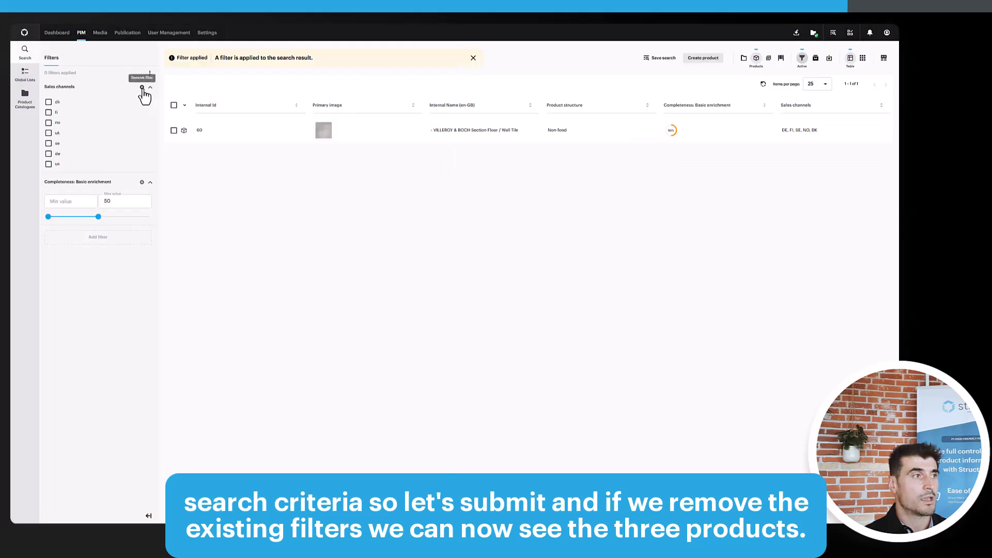
- Remove the Sales channels and Completeness: Basic enrichment filters from the filter sidebar
click(142, 87)
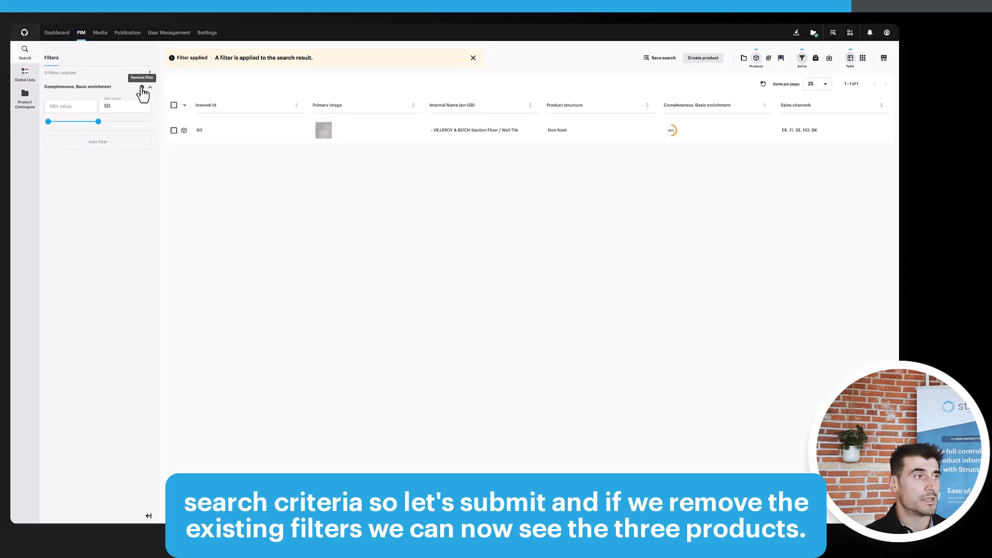
click(142, 87)
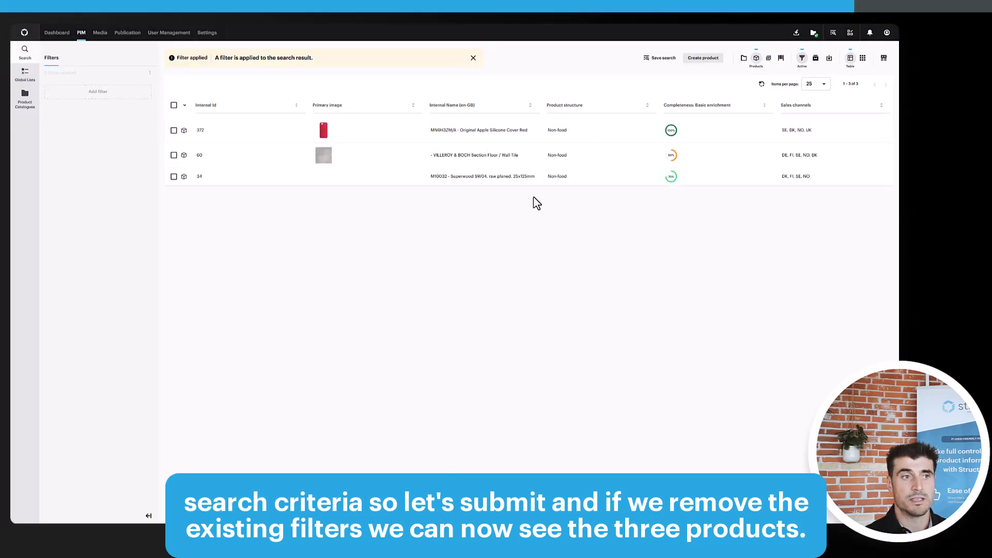